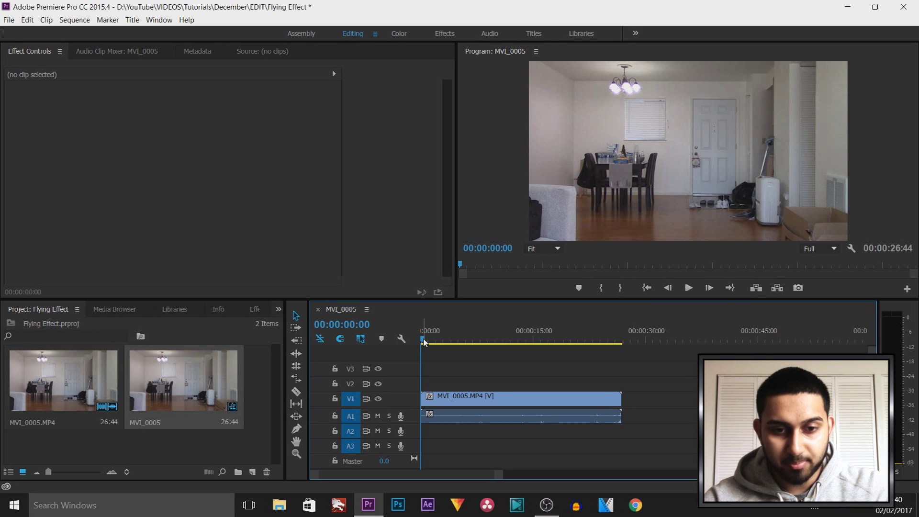
# Park the playhead at the start of the sequence and set the preview playback resolution to Full
pyautogui.moveTo(423, 338); pyautogui.dragTo(421, 339)
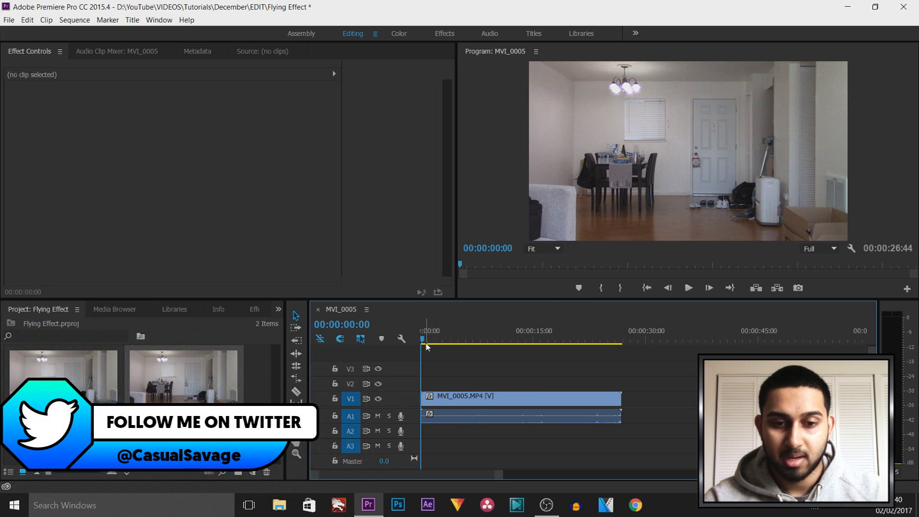
pyautogui.moveTo(423, 340); pyautogui.dragTo(415, 362)
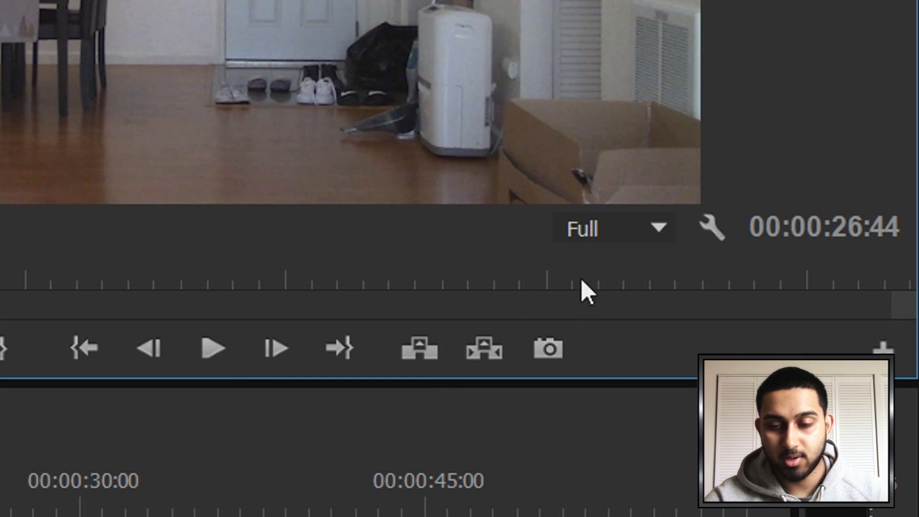
pyautogui.click(822, 250)
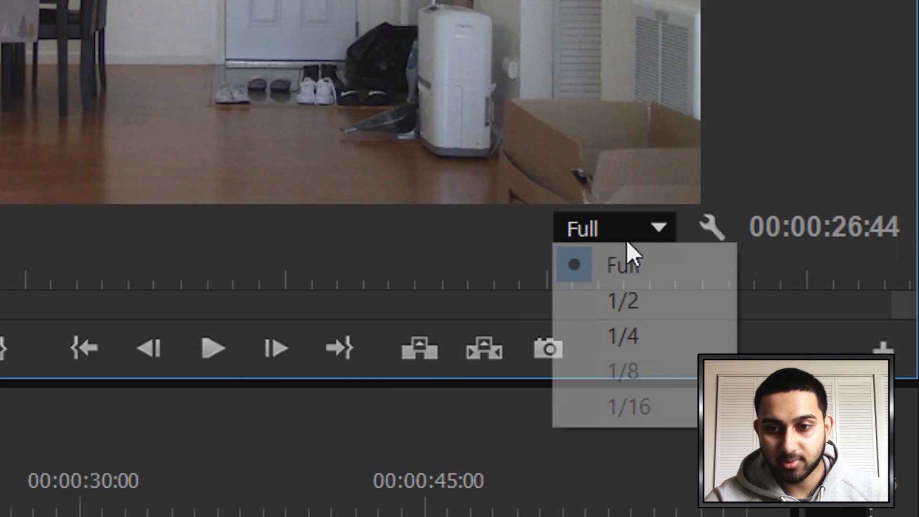
pyautogui.click(622, 266)
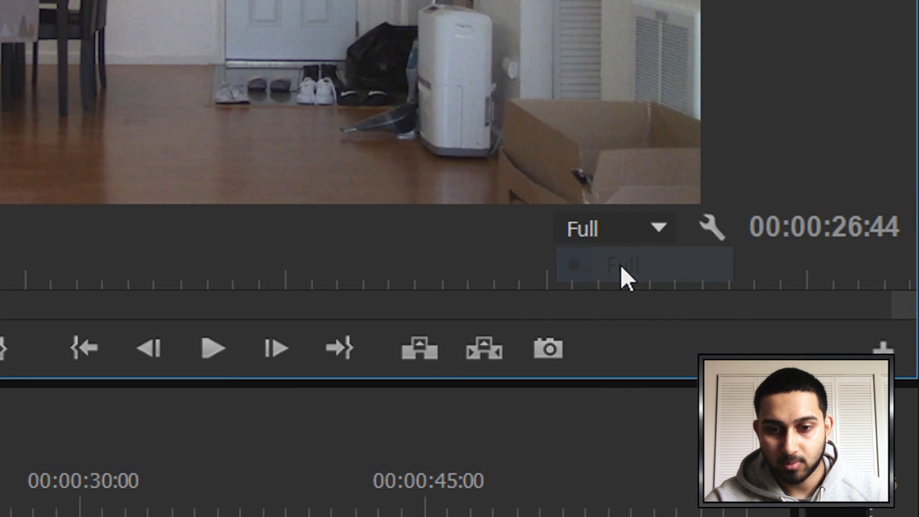
# Export the empty-room frame as a JPEG named Back to the desktop and import it into the project
pyautogui.click(548, 345)
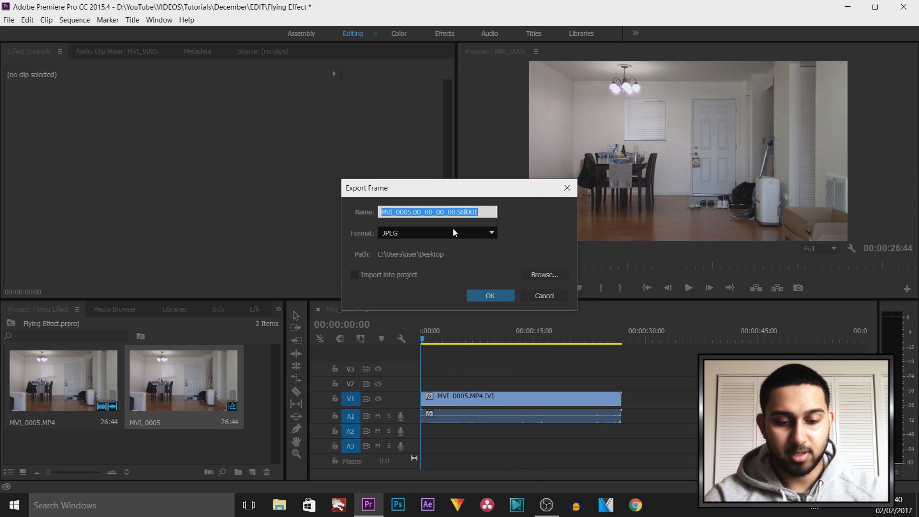
pyautogui.write('Back')
pyautogui.press('Return')
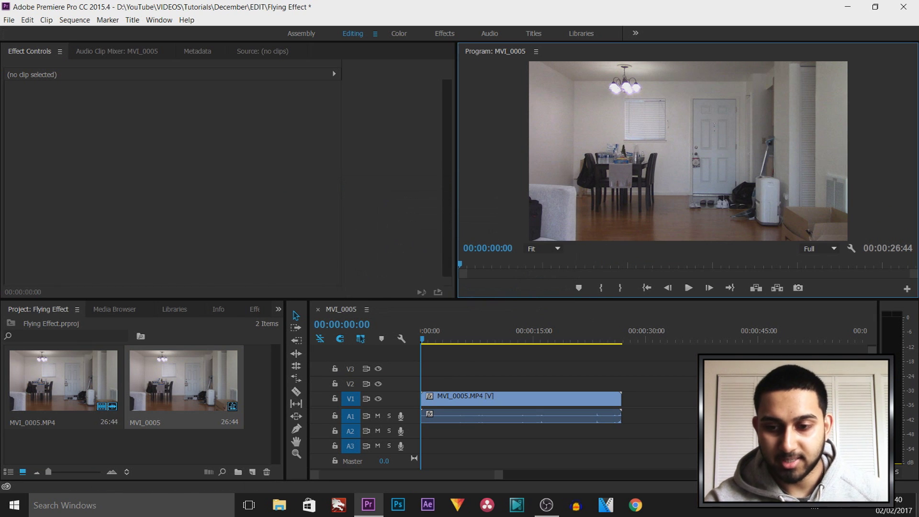
pyautogui.press('super+d')
pyautogui.moveTo(22, 88); pyautogui.dragTo(187, 438)
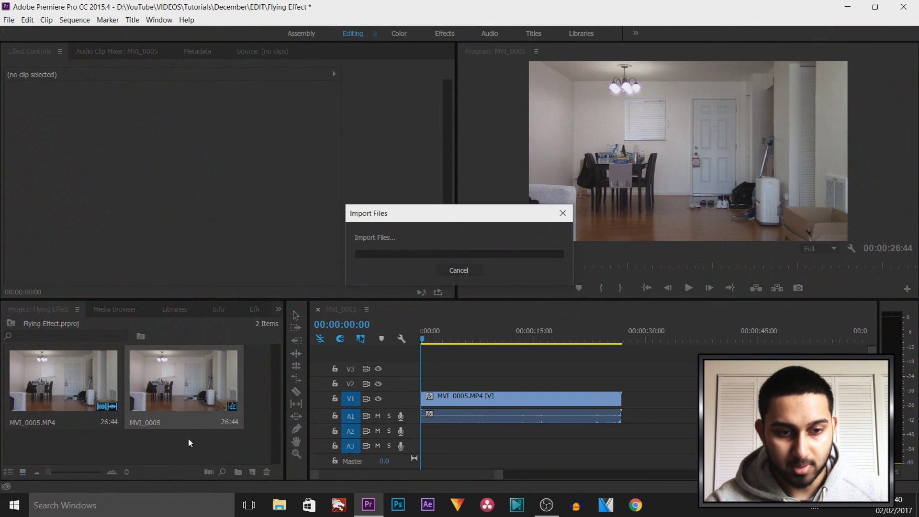
# Move the MVI_0005.MP4 clip up to V2 and place Back.jpg beneath it on V1, extended to the clip's full length
pyautogui.click(440, 401)
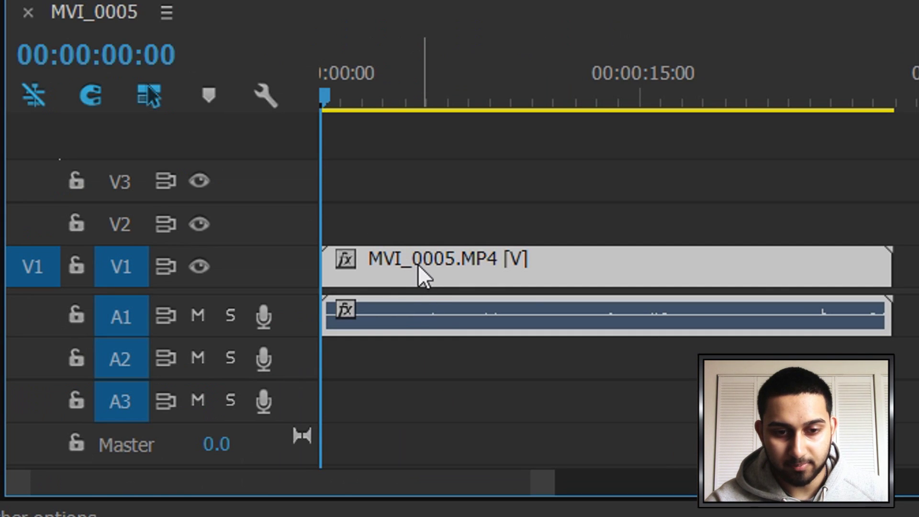
pyautogui.moveTo(417, 264); pyautogui.dragTo(388, 228)
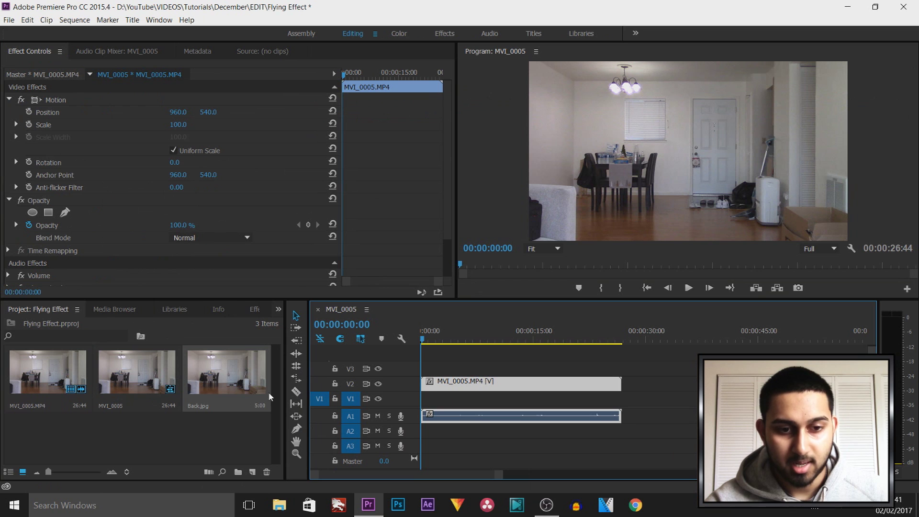
pyautogui.click(228, 385)
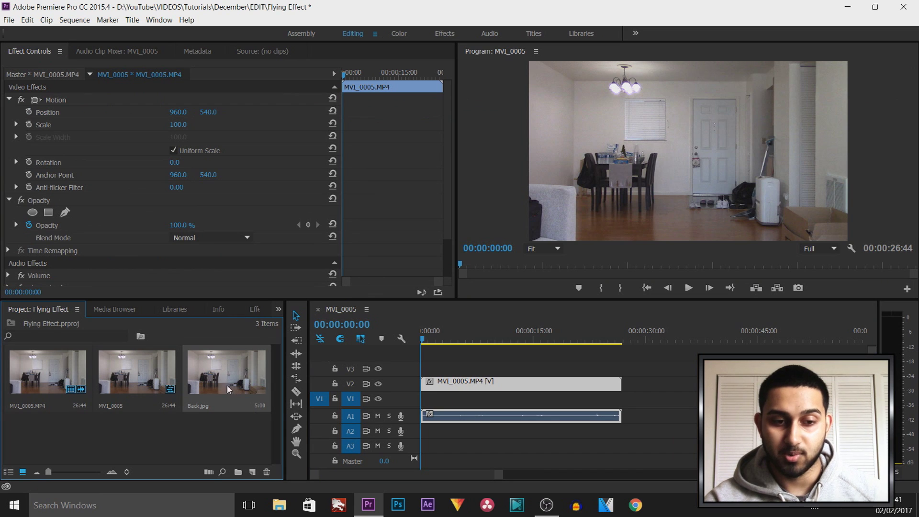
pyautogui.moveTo(221, 377); pyautogui.dragTo(421, 398)
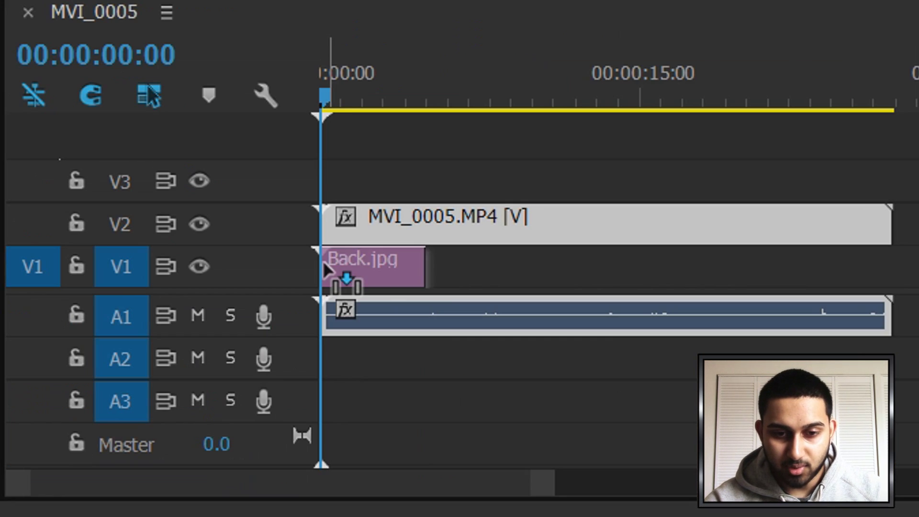
pyautogui.moveTo(323, 260); pyautogui.dragTo(322, 261)
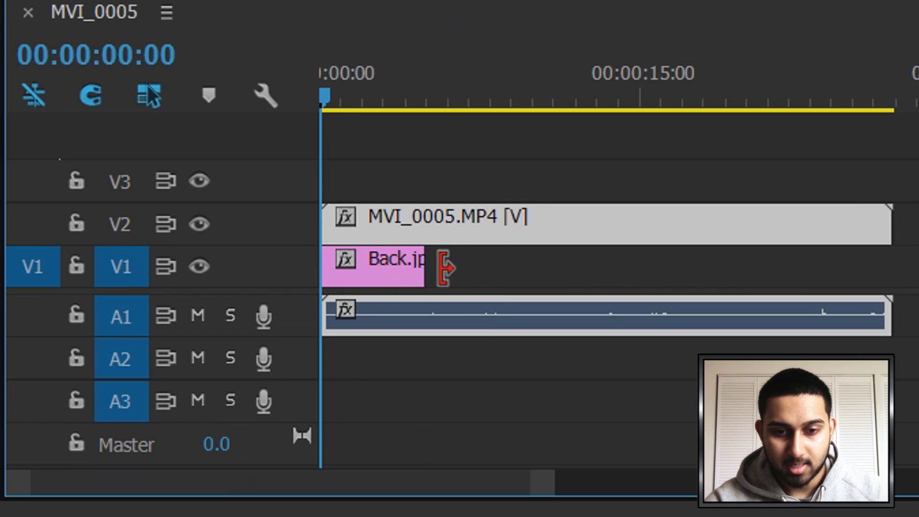
pyautogui.moveTo(421, 263); pyautogui.dragTo(890, 265)
# Advance the playhead frame by frame through the jump to its highest point at 00:00:04:08
pyautogui.moveTo(423, 341); pyautogui.dragTo(448, 344)
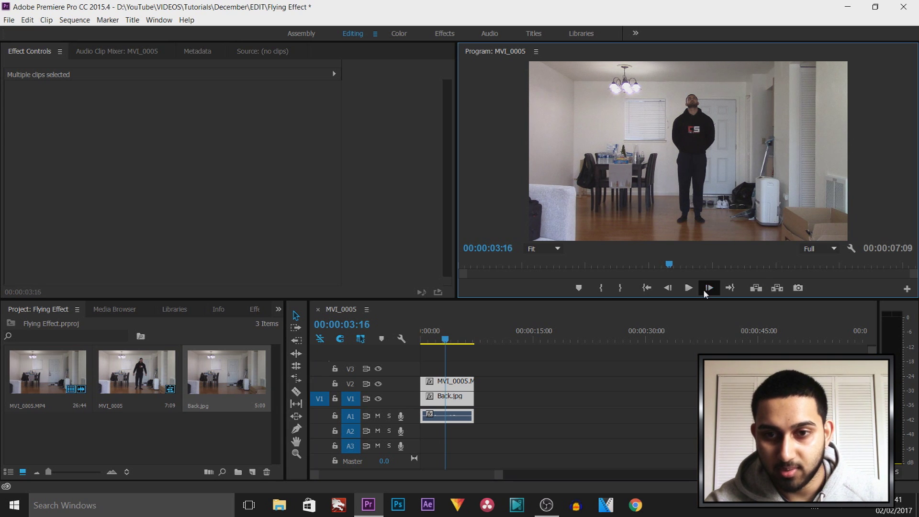
pyautogui.click(688, 288)
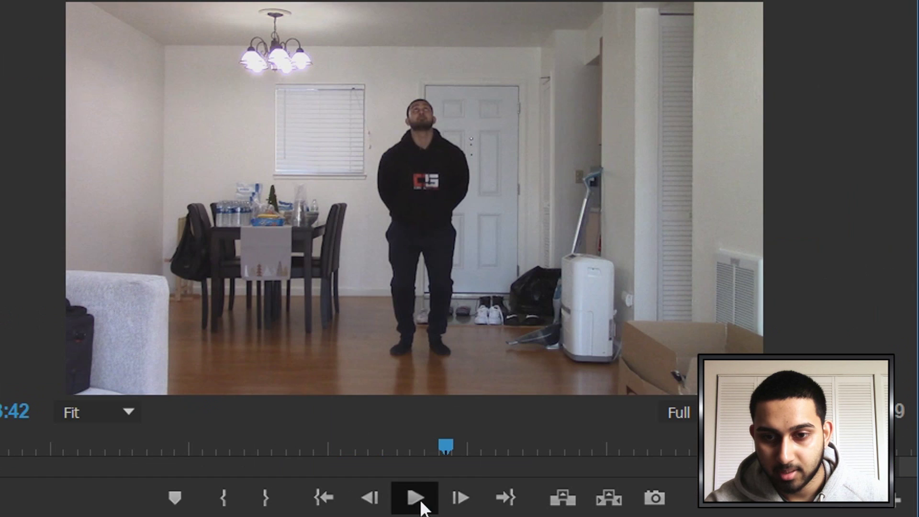
pyautogui.click(460, 498)
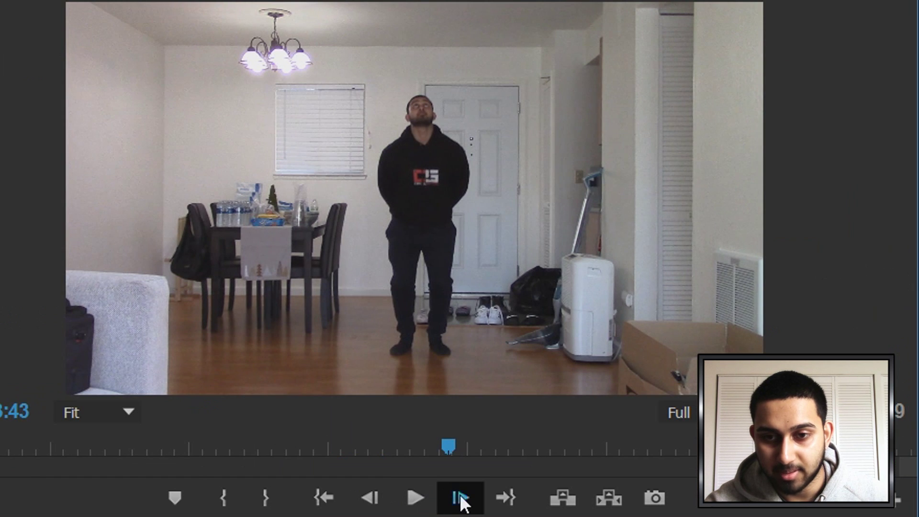
pyautogui.click(459, 497)
pyautogui.click(460, 499)
pyautogui.click(463, 499)
pyautogui.click(462, 499)
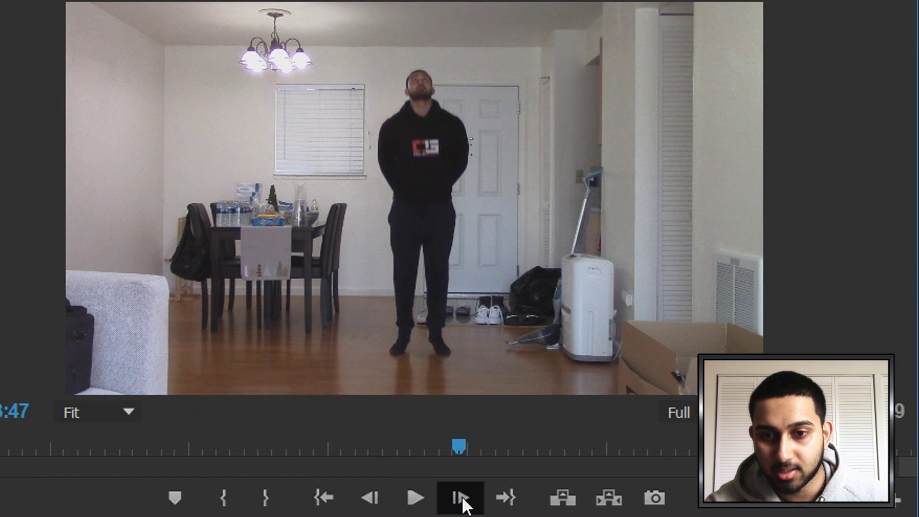
pyautogui.click(463, 499)
pyautogui.click(463, 499)
pyautogui.click(463, 499)
pyautogui.click(462, 499)
pyautogui.click(463, 499)
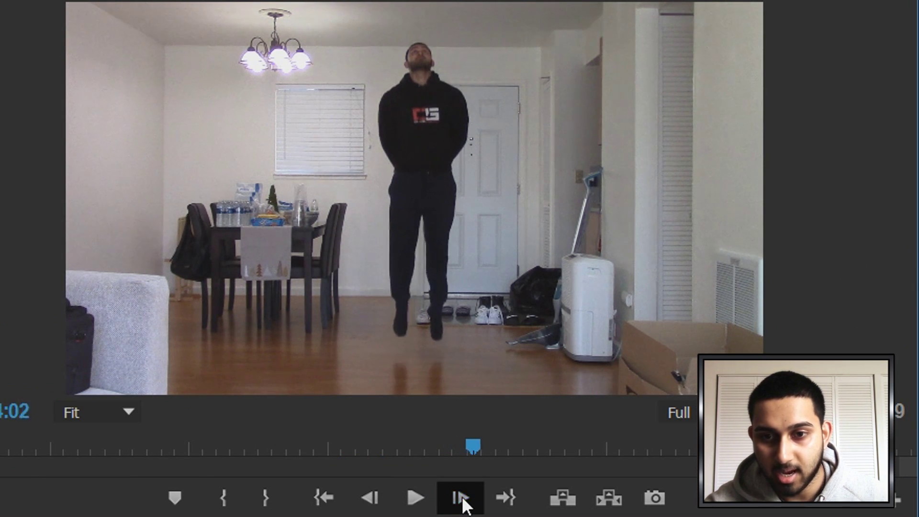
pyautogui.click(463, 499)
pyautogui.click(462, 499)
pyautogui.click(463, 499)
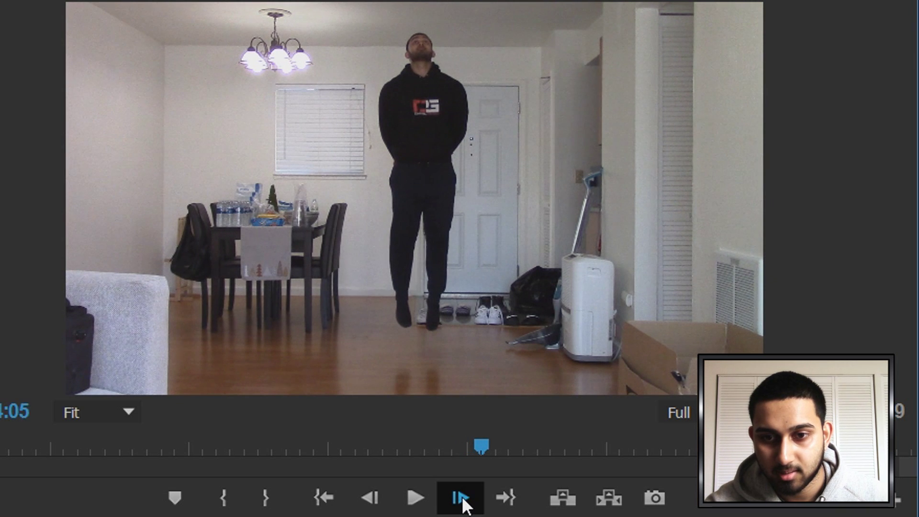
pyautogui.click(463, 499)
pyautogui.click(463, 499)
pyautogui.click(463, 499)
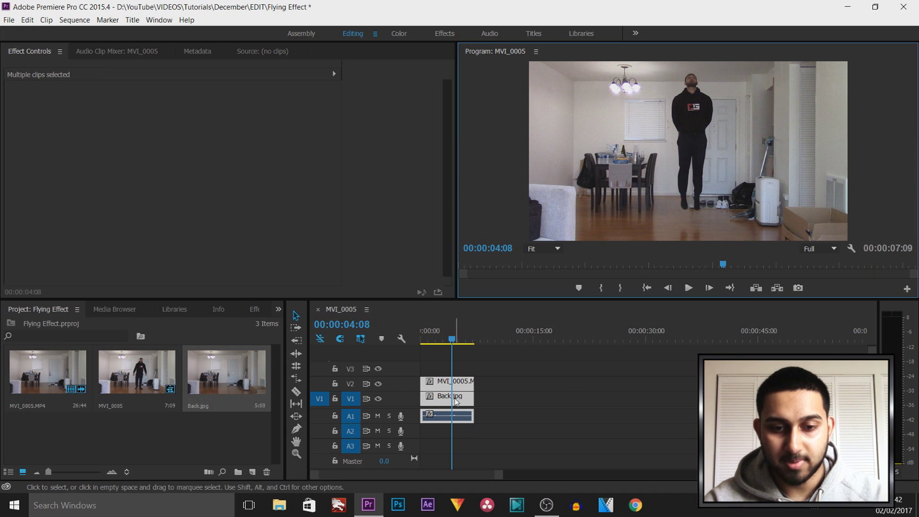
# Cut both the MVI_0005.MP4 clip and Back.jpg at the playhead with the Razor tool
pyautogui.scroll(3, 452, 434)
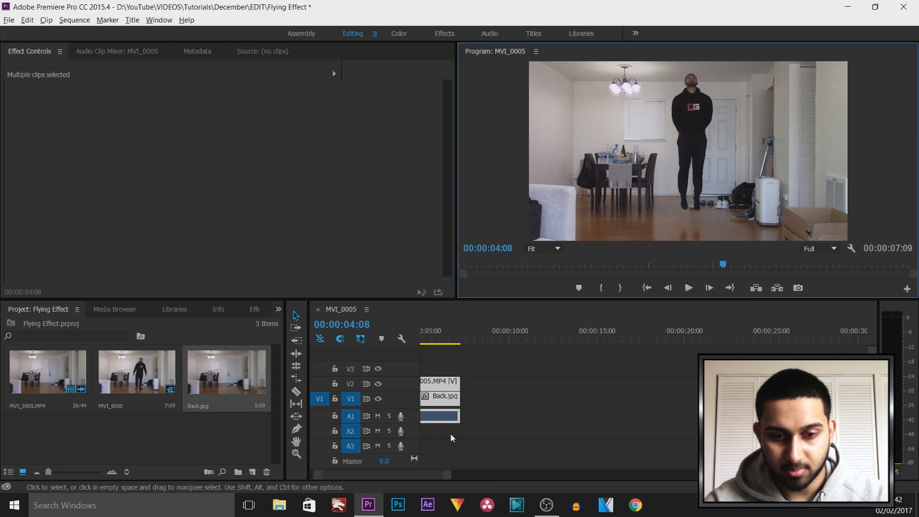
pyautogui.moveTo(436, 475); pyautogui.dragTo(376, 474)
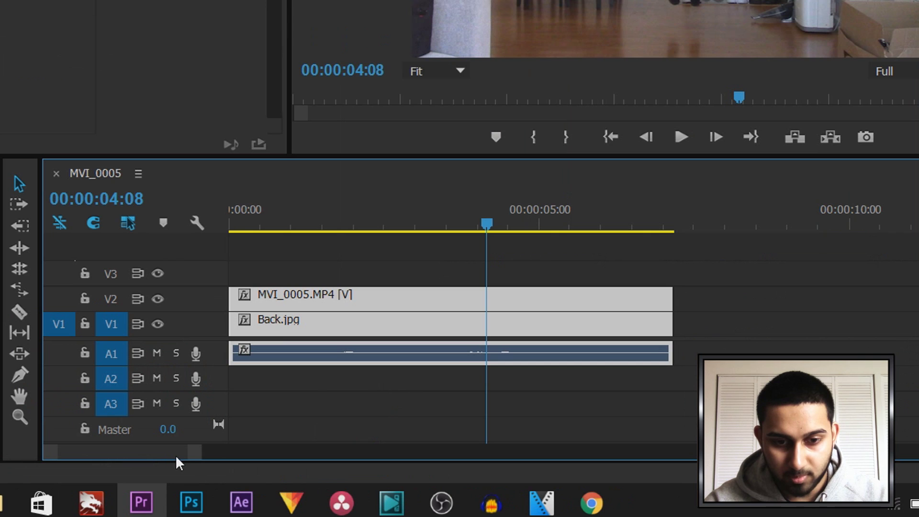
pyautogui.moveTo(188, 452); pyautogui.dragTo(167, 451)
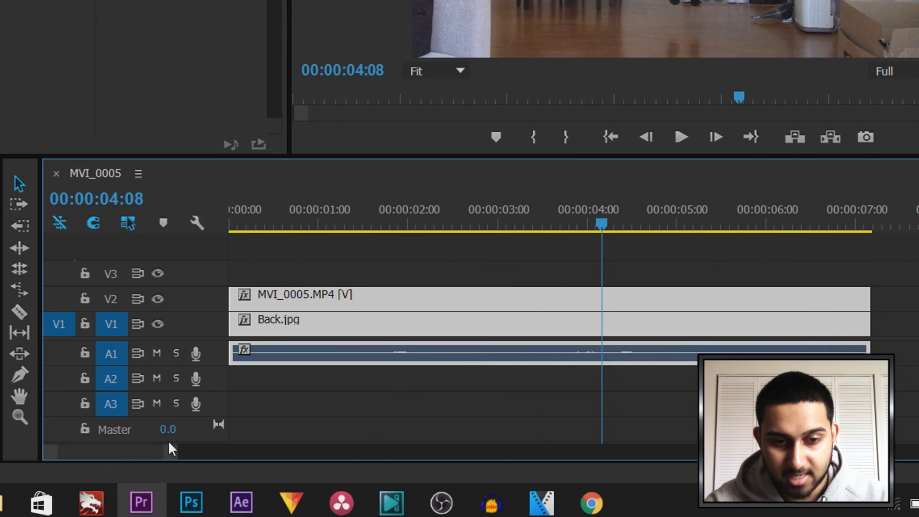
pyautogui.click(18, 312)
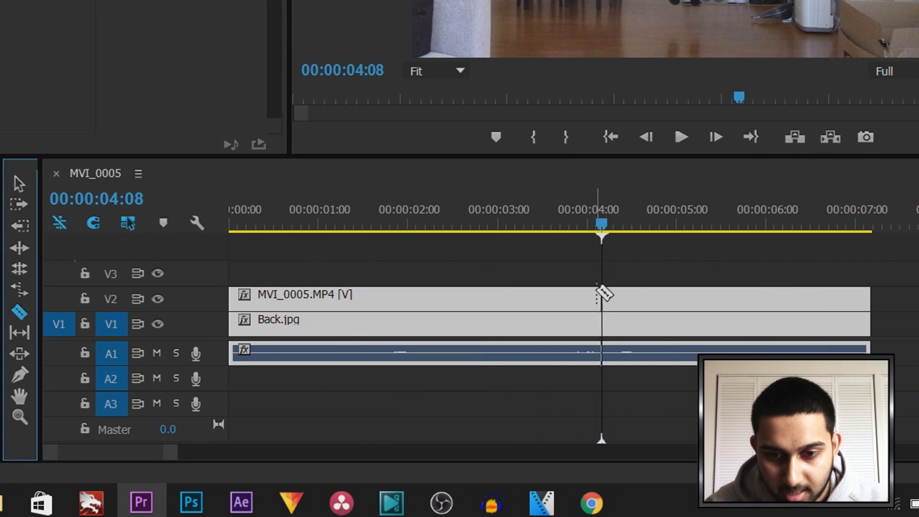
pyautogui.click(601, 294)
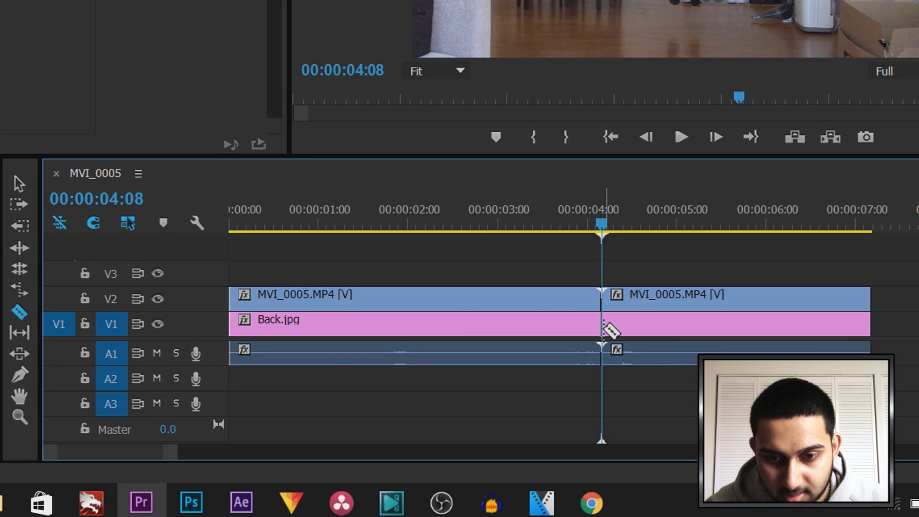
pyautogui.click(604, 324)
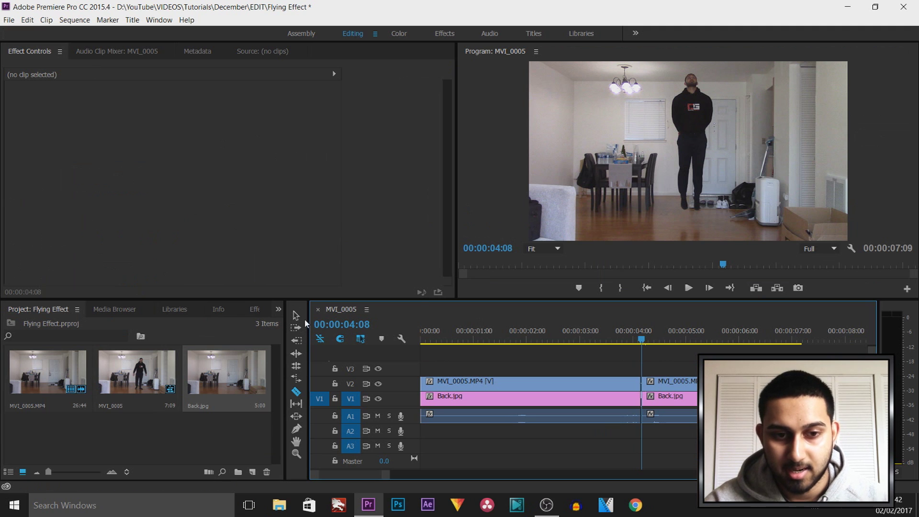
# Move all the pieces after the cut about three seconds further along the timeline, leaving a gap
pyautogui.click(18, 183)
pyautogui.moveTo(666, 370); pyautogui.dragTo(670, 421)
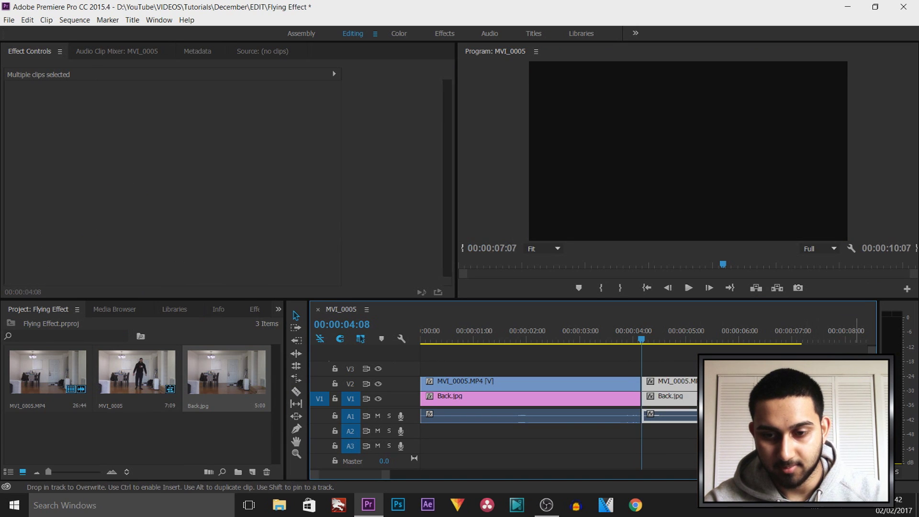
pyautogui.press('Delete')
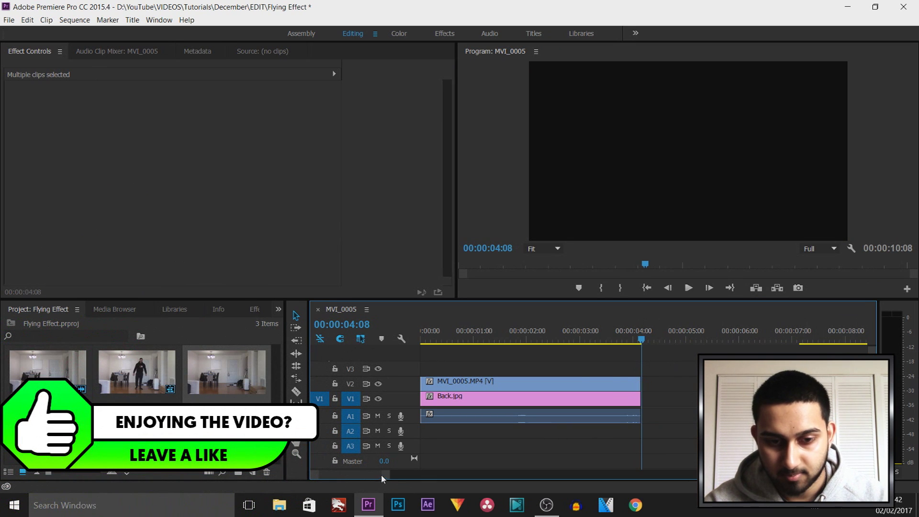
# Export the jump frame at 00:00:04:07 as a JPEG named Fly and import it into the project, undoing its misplaced timeline placement
pyautogui.moveTo(385, 474); pyautogui.dragTo(371, 476)
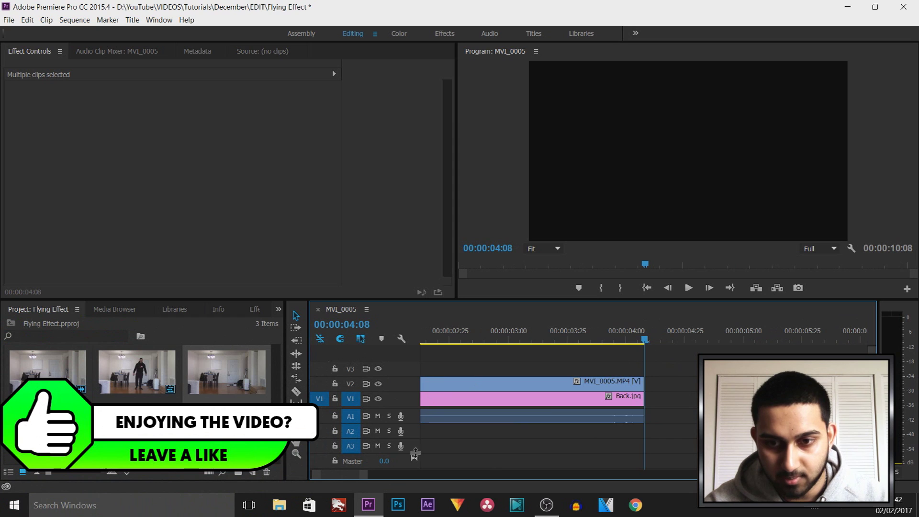
pyautogui.click(667, 288)
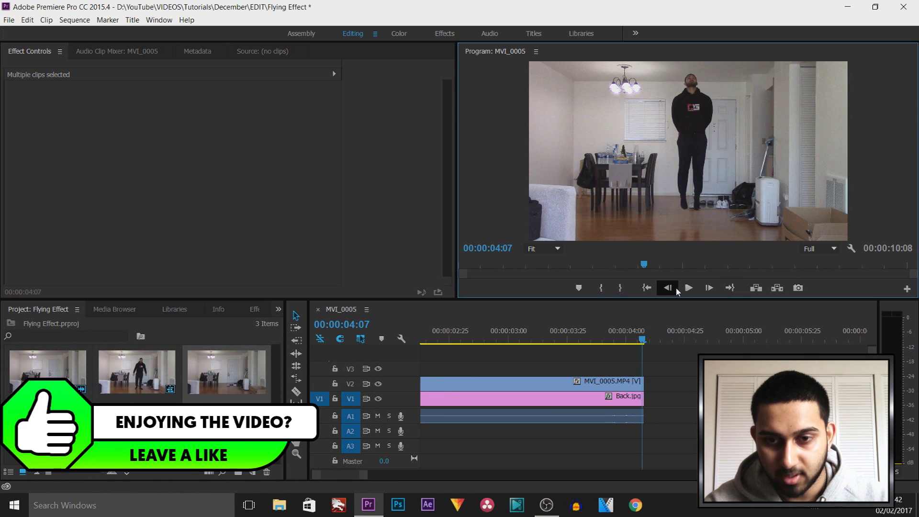
pyautogui.click(798, 288)
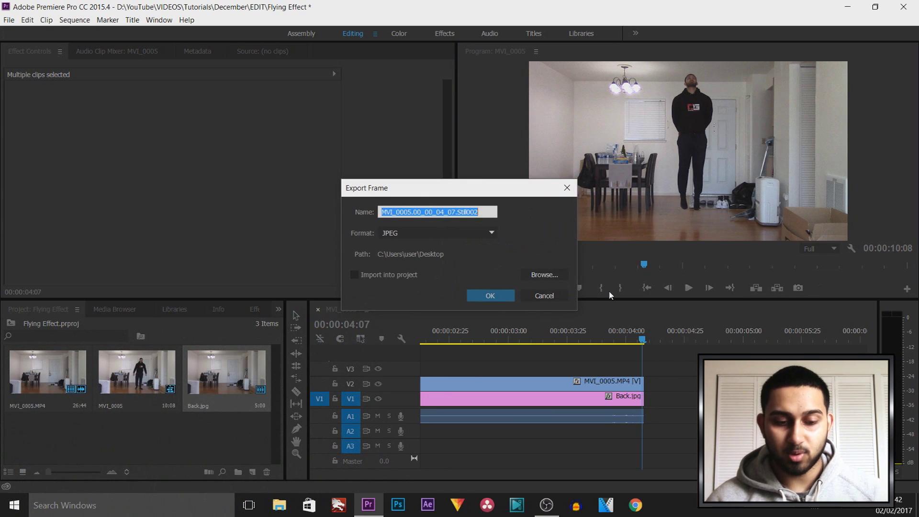
pyautogui.write('Fly')
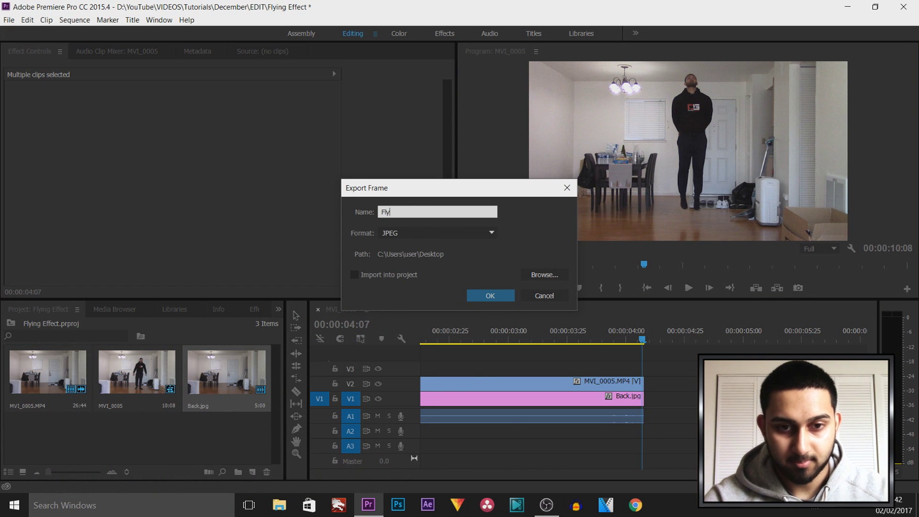
pyautogui.press('Return')
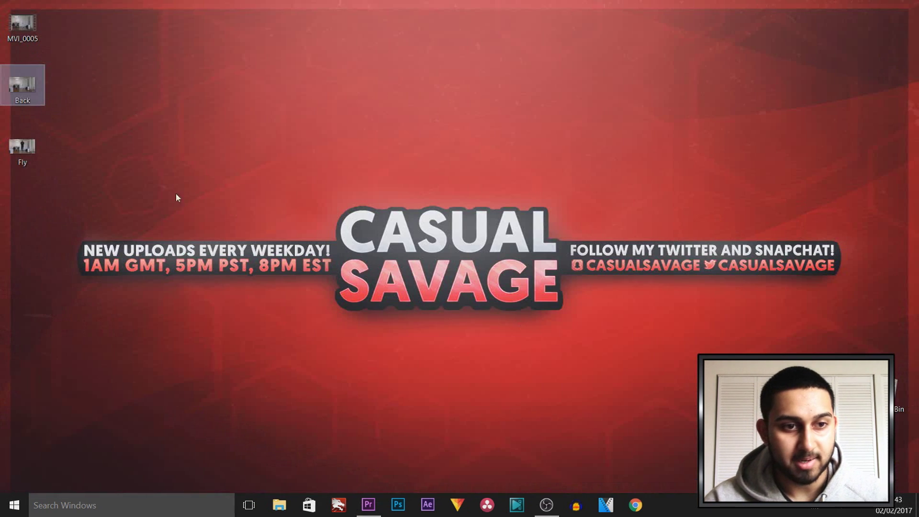
pyautogui.moveTo(27, 152); pyautogui.dragTo(647, 404)
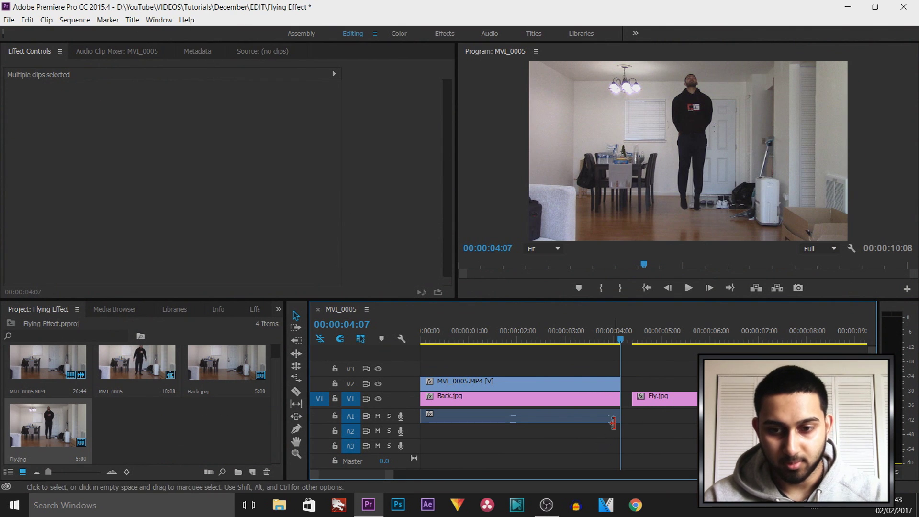
pyautogui.hotkey('ctrl', 'z')
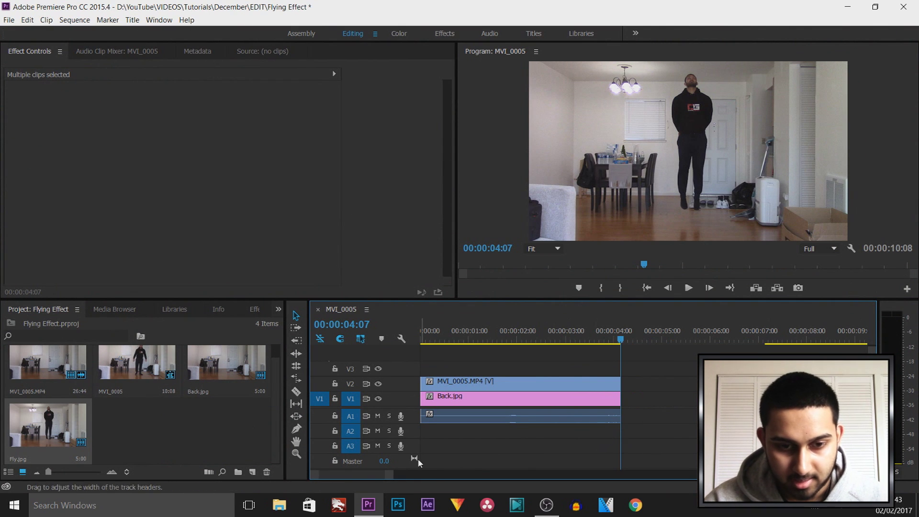
# Place Fly.jpg on V2 directly after the first video piece, shortened to about 1.3 seconds
pyautogui.moveTo(391, 479); pyautogui.dragTo(428, 475)
pyautogui.moveTo(48, 425); pyautogui.dragTo(515, 367)
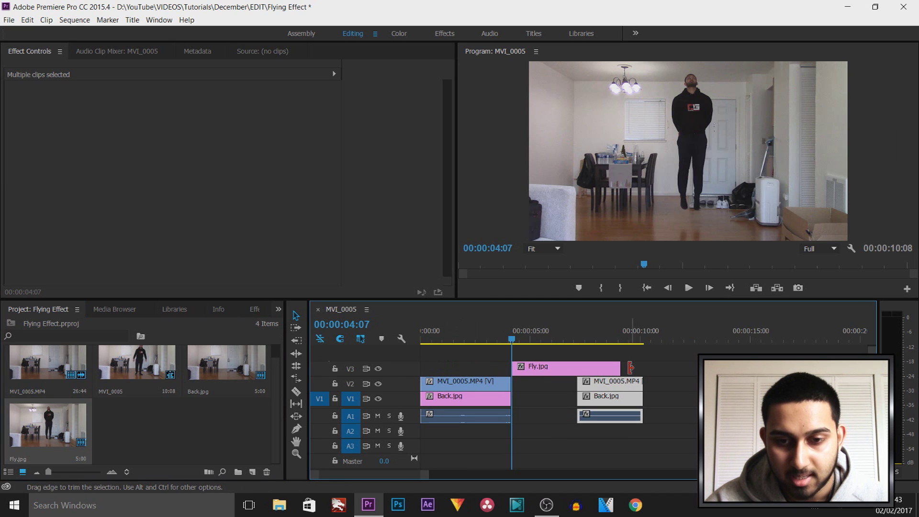
pyautogui.moveTo(622, 367); pyautogui.dragTo(527, 386)
pyautogui.moveTo(622, 230); pyautogui.dragTo(617, 227)
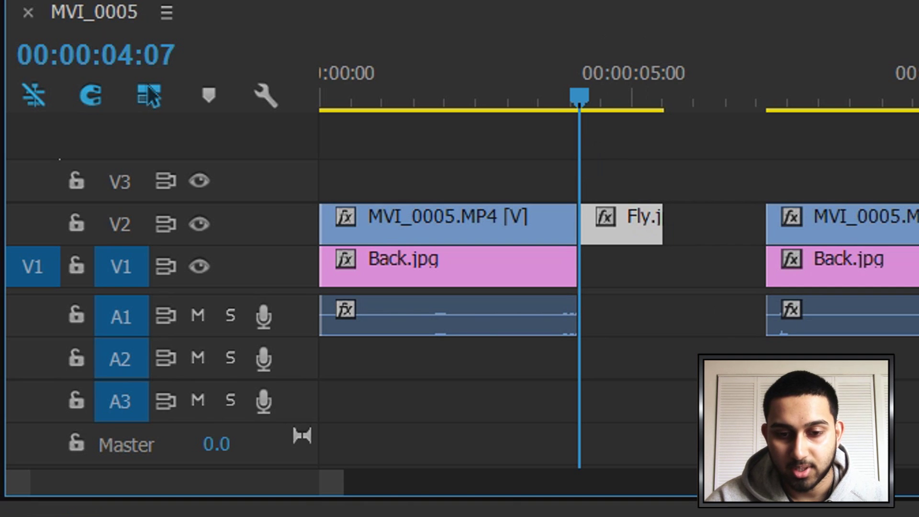
# Extend the first Back.jpg piece on V1 to the end of Fly.jpg and delete all clip pieces after that point
pyautogui.moveTo(327, 485); pyautogui.dragTo(177, 486)
pyautogui.click(579, 277)
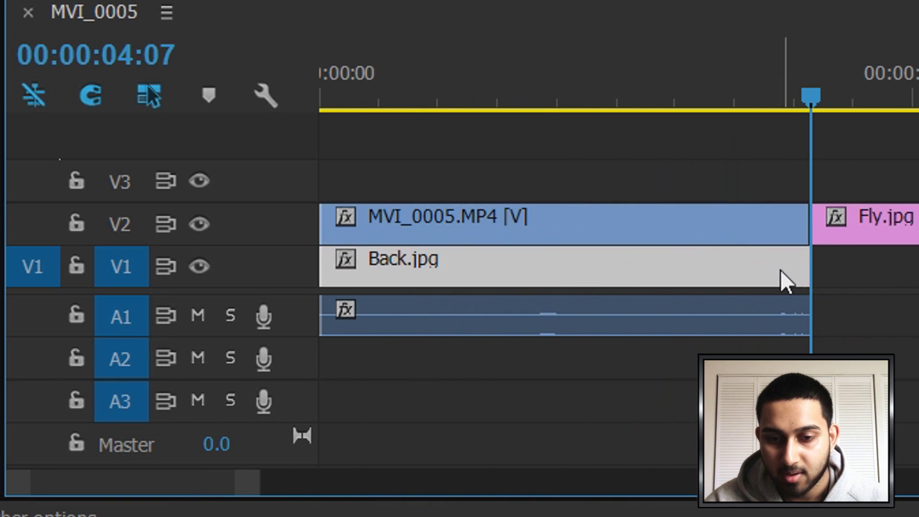
pyautogui.moveTo(796, 267); pyautogui.dragTo(916, 267)
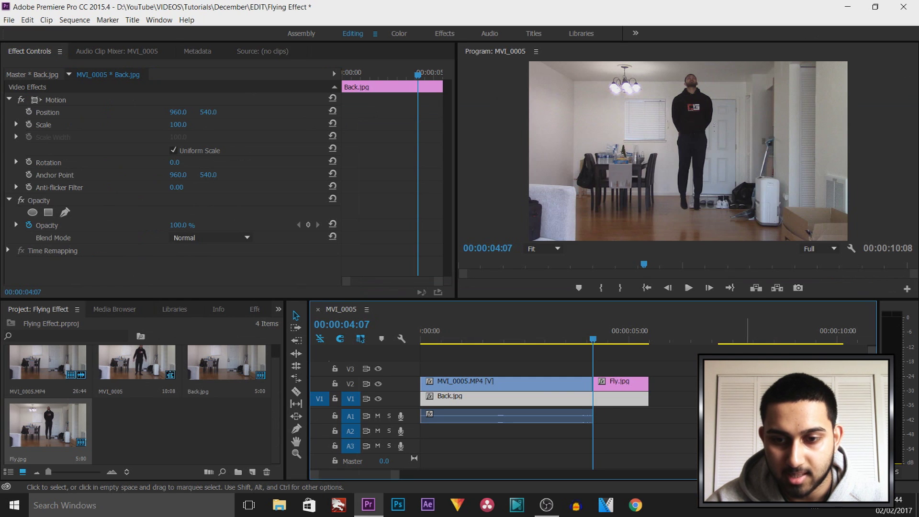
pyautogui.moveTo(722, 440); pyautogui.dragTo(718, 397)
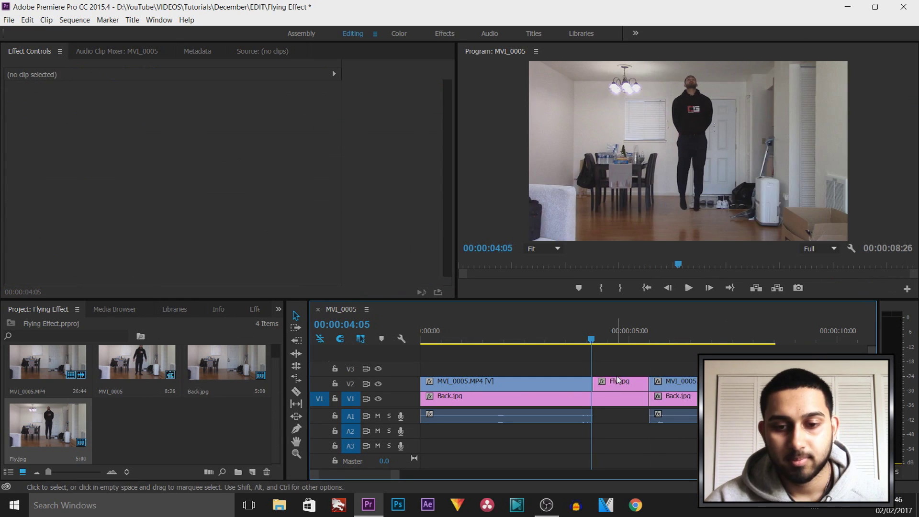
pyautogui.moveTo(662, 364); pyautogui.dragTo(708, 433)
pyautogui.press('Delete')
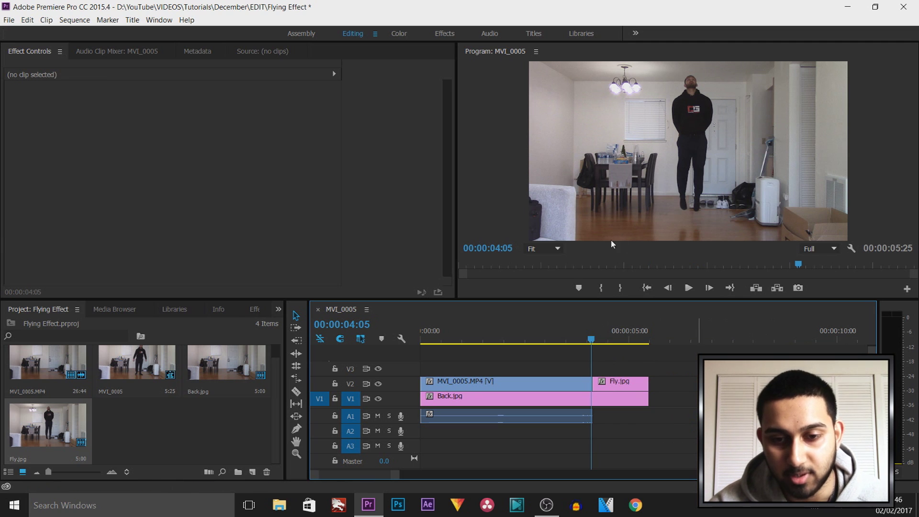
# Add a 4-point polygon opacity mask to Fly.jpg at 00:00:04:07 and stretch its corners around the jumping man
pyautogui.click(595, 343)
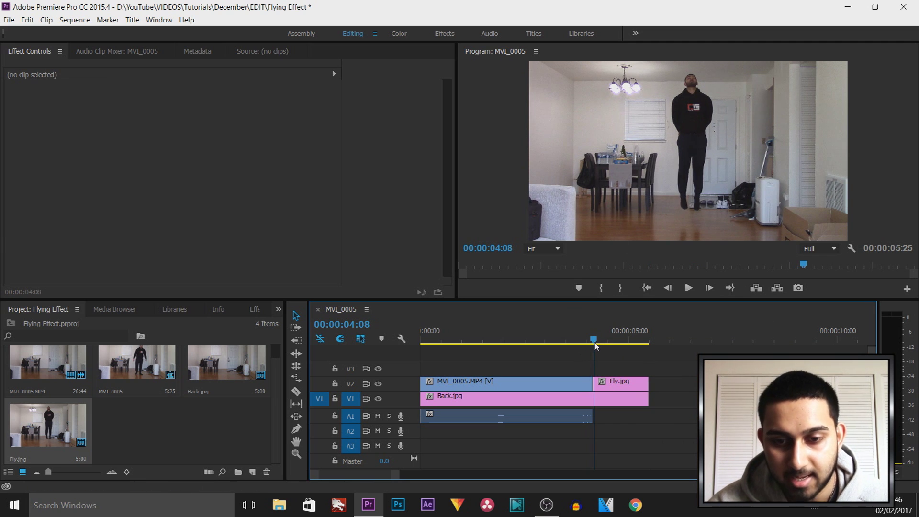
pyautogui.click(625, 384)
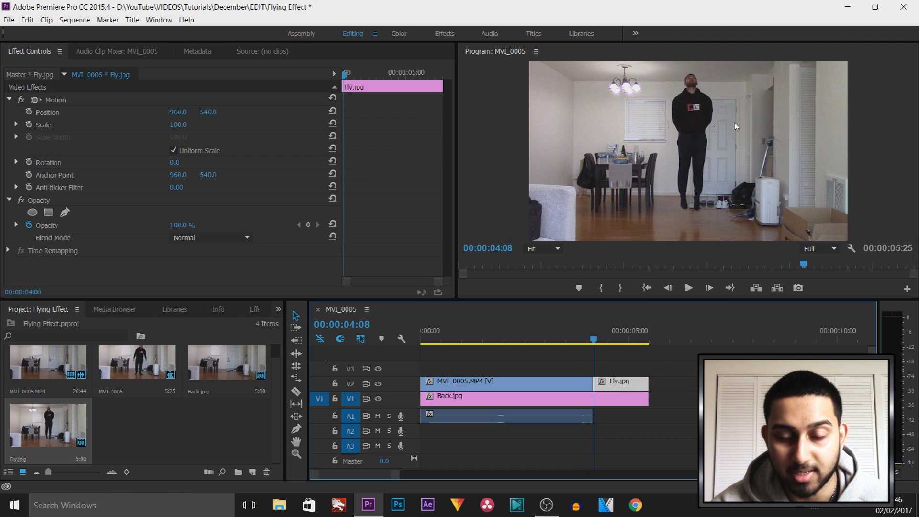
pyautogui.moveTo(594, 341)
pyautogui.mouseDown()
pyautogui.moveTo(616, 340)
pyautogui.moveTo(593, 343)
pyautogui.mouseUp()
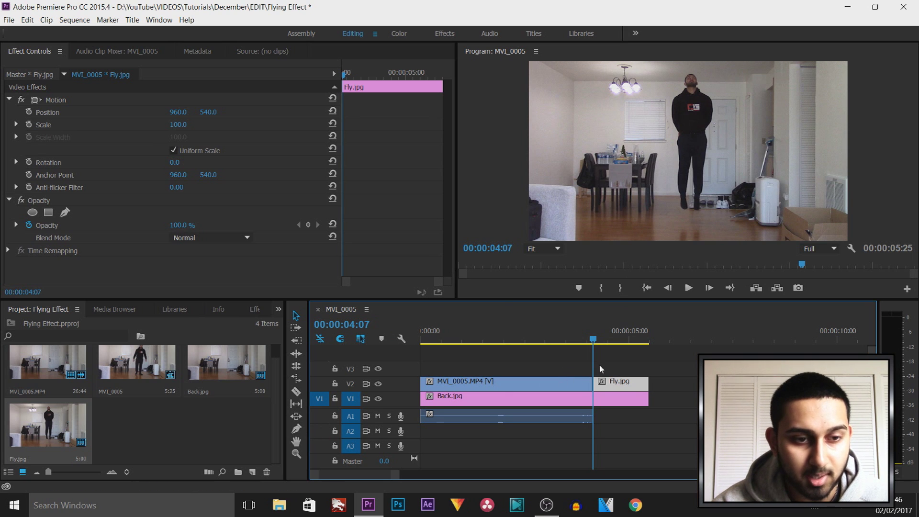
pyautogui.click(50, 214)
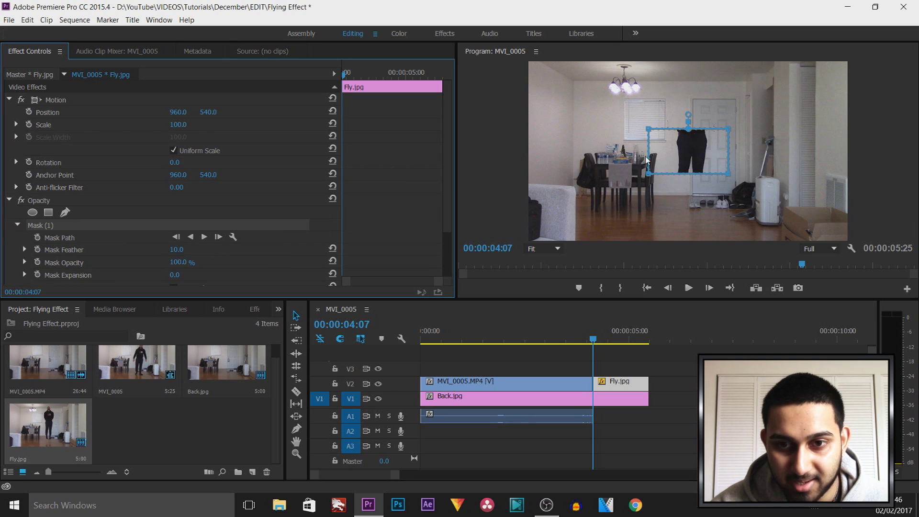
pyautogui.click(689, 129)
pyautogui.moveTo(727, 175); pyautogui.dragTo(704, 240)
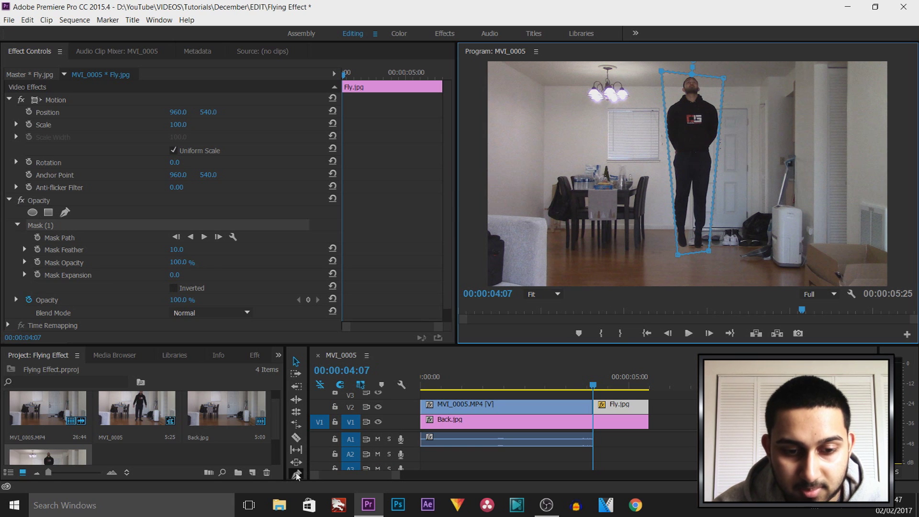
# Refine the Fly.jpg mask with the Pen tool, adding and moving points to fit the man's head, shoulders, sides and feet
pyautogui.click(297, 474)
pyautogui.click(663, 93)
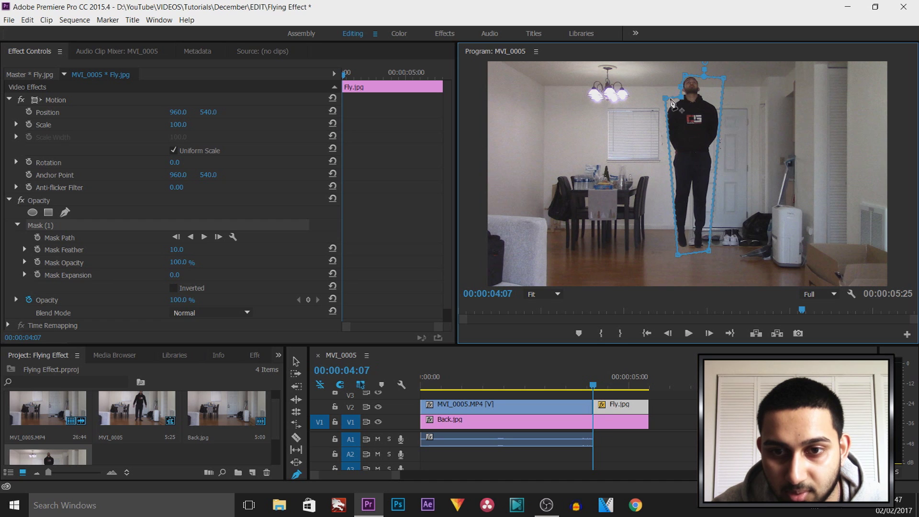
pyautogui.moveTo(666, 100); pyautogui.dragTo(666, 111)
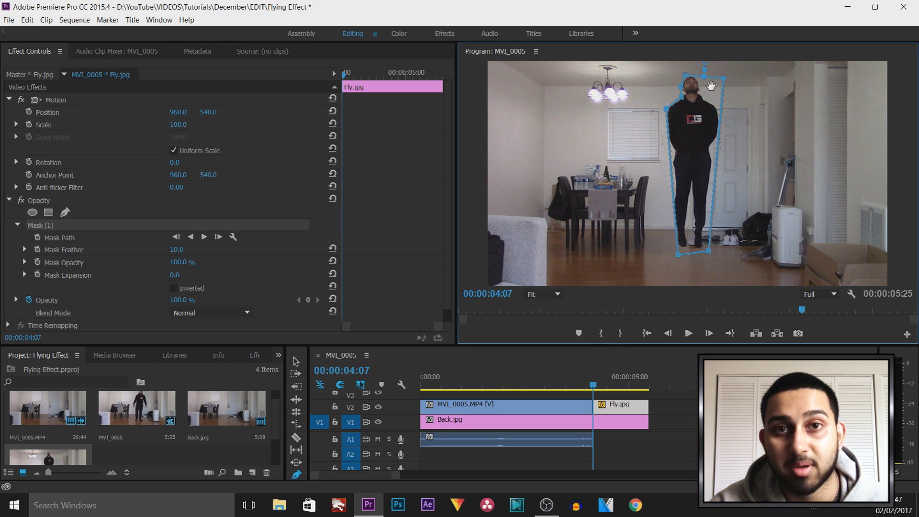
pyautogui.click(669, 143)
pyautogui.moveTo(669, 150); pyautogui.dragTo(674, 150)
pyautogui.moveTo(677, 254); pyautogui.dragTo(704, 249)
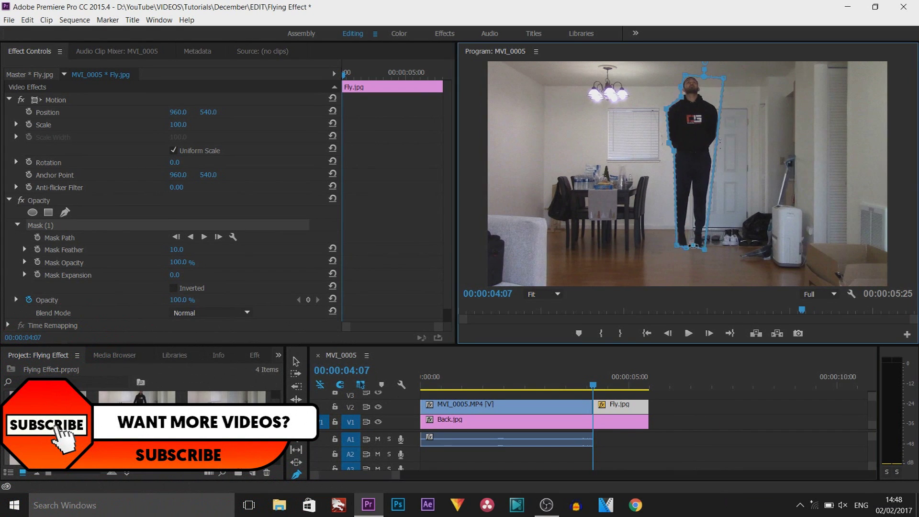
pyautogui.moveTo(723, 78); pyautogui.dragTo(709, 100)
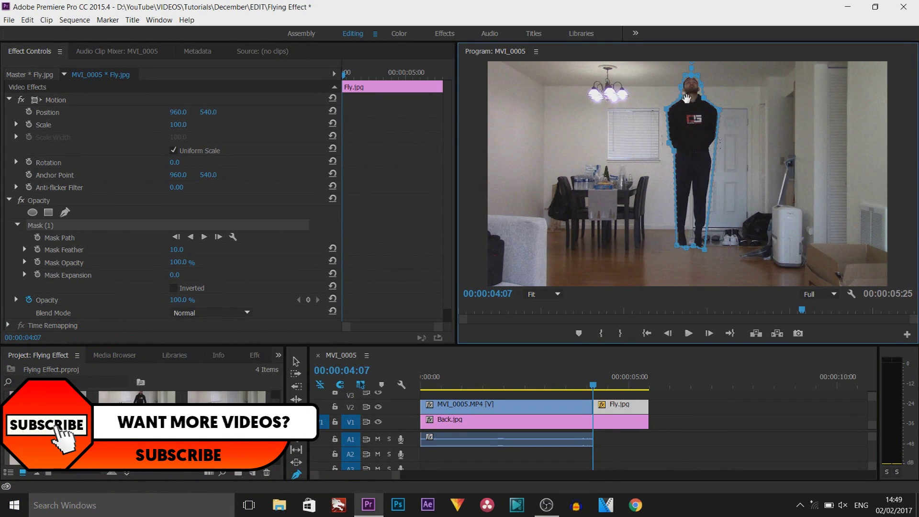
pyautogui.moveTo(716, 139); pyautogui.dragTo(712, 167)
pyautogui.moveTo(710, 192); pyautogui.dragTo(707, 193)
pyautogui.moveTo(704, 249); pyautogui.dragTo(702, 246)
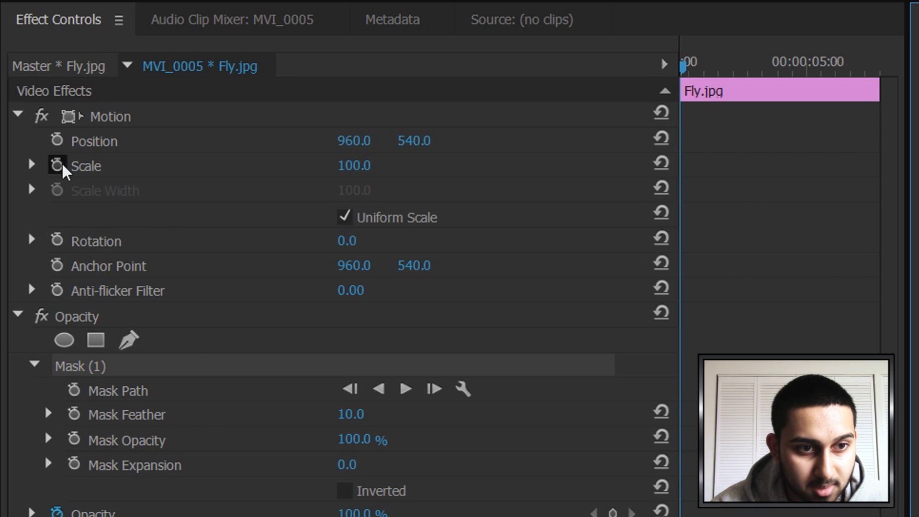
# Add a Position keyframe at the start of Fly.jpg and place the playhead a few frames ahead at 00:00:04:13
pyautogui.click(56, 144)
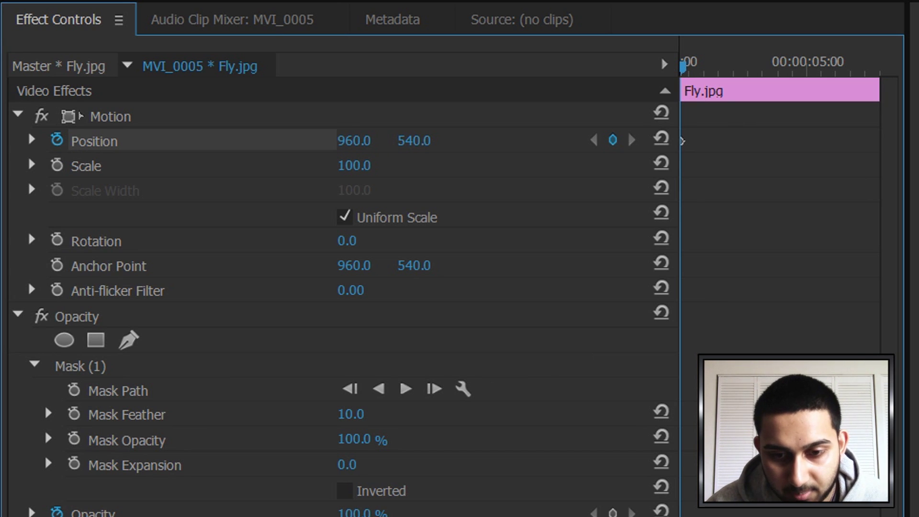
pyautogui.press('space')
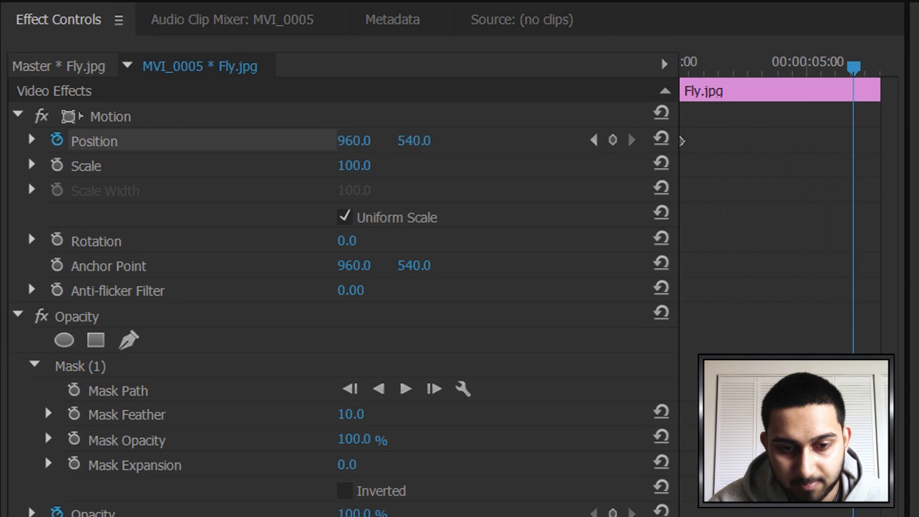
pyautogui.press('j')
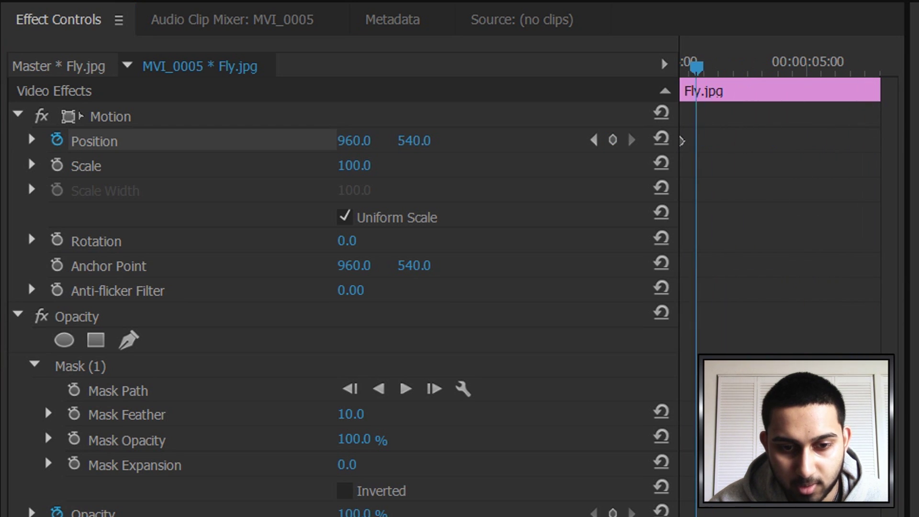
pyautogui.press('Right')
pyautogui.press('Right')
pyautogui.press('Right')
pyautogui.press('Left')
pyautogui.press('Left')
pyautogui.press('Left')
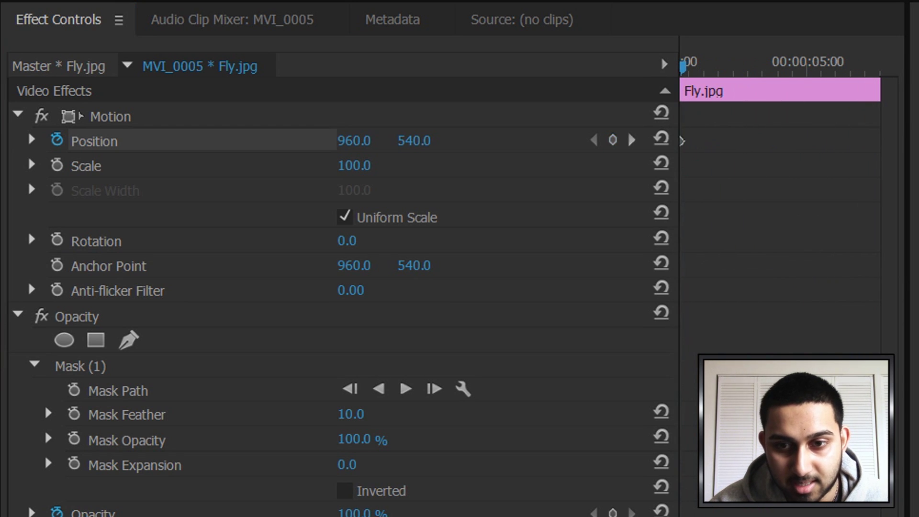
pyautogui.press('Right')
pyautogui.press('space')
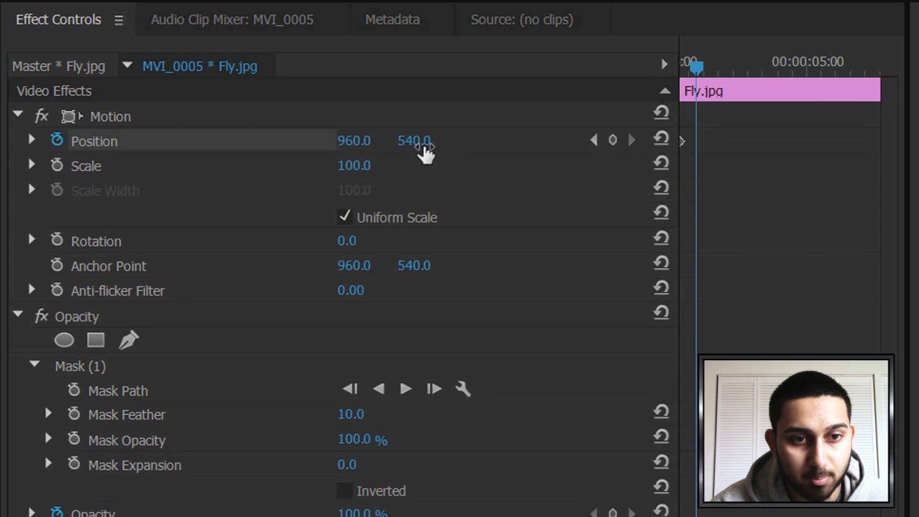
# Set Fly.jpg's vertical position to -438 at 00:00:04:13 so the man moves out above the frame
pyautogui.click(416, 147)
pyautogui.moveTo(415, 143); pyautogui.dragTo(274, 142)
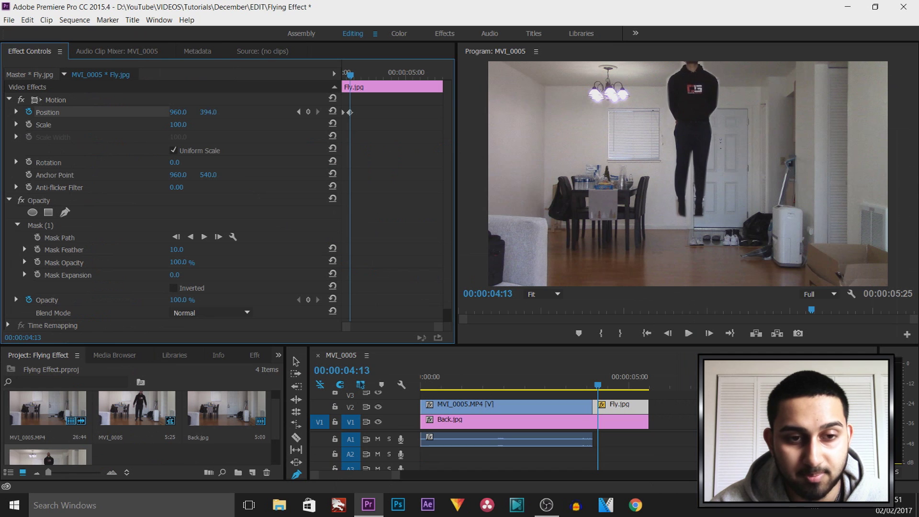
pyautogui.moveTo(208, 112); pyautogui.dragTo(281, 113)
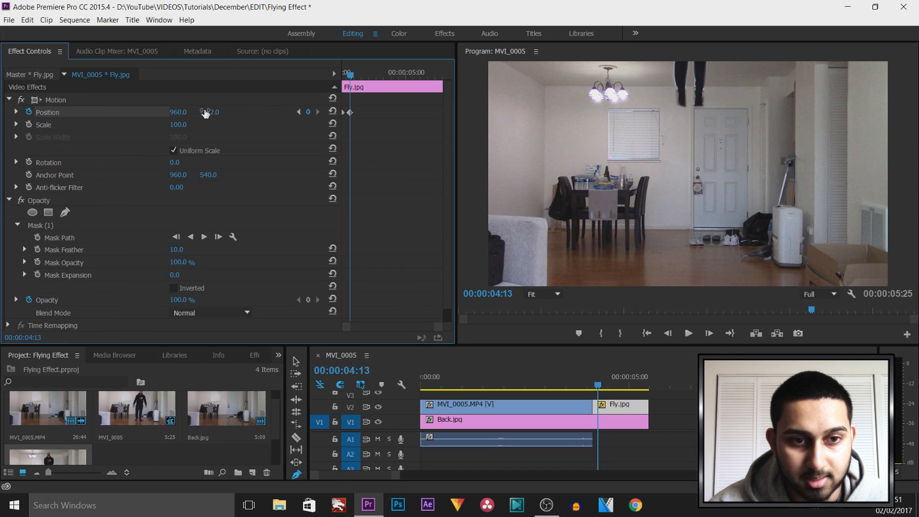
pyautogui.moveTo(206, 112); pyautogui.dragTo(158, 112)
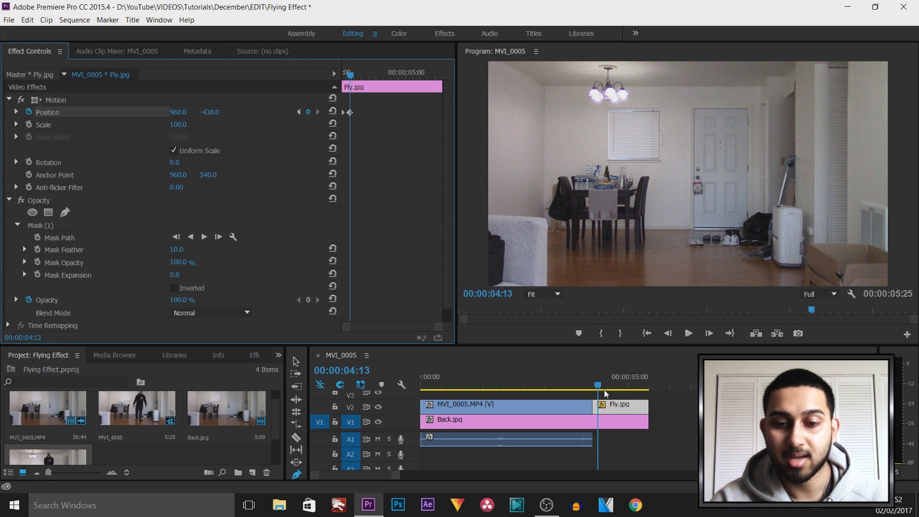
# Play the sequence from before the jump to check the fly-off movement
pyautogui.moveTo(600, 386); pyautogui.dragTo(648, 382)
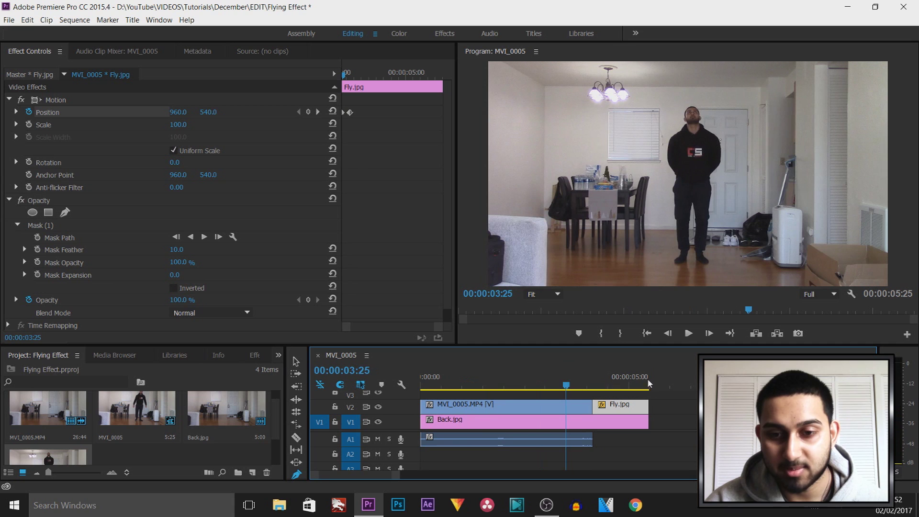
pyautogui.press('space')
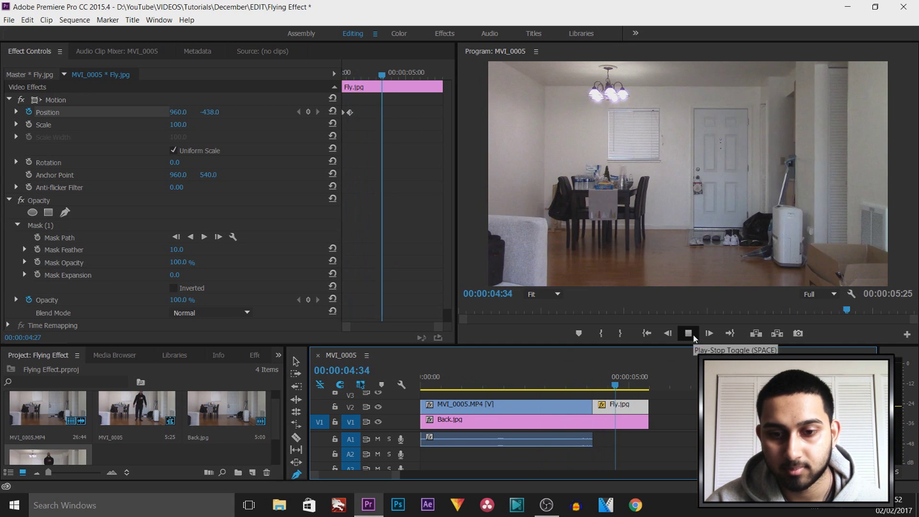
pyautogui.click(688, 333)
pyautogui.moveTo(617, 388); pyautogui.dragTo(587, 386)
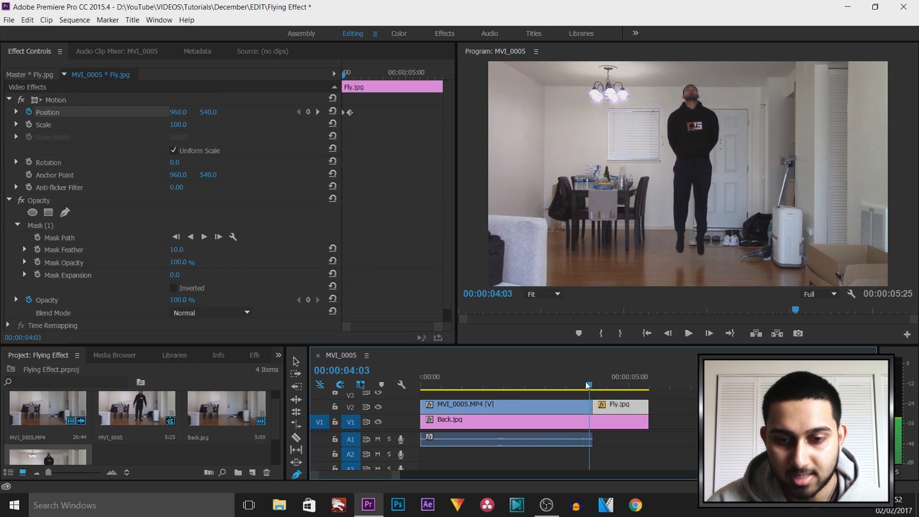
# Trim about three frames off the end of the MVI_0005.MP4 piece, move Fly.jpg against it and preview the transition
pyautogui.moveTo(400, 477); pyautogui.dragTo(376, 479)
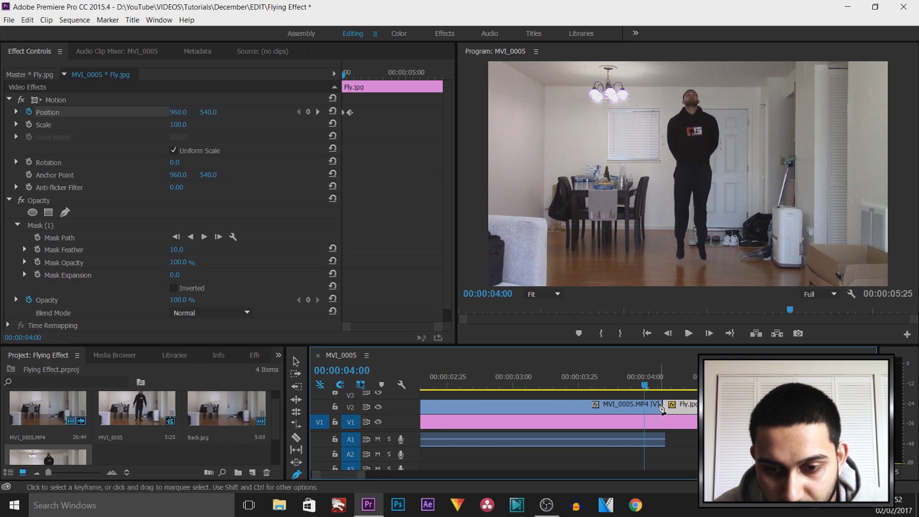
pyautogui.click(295, 362)
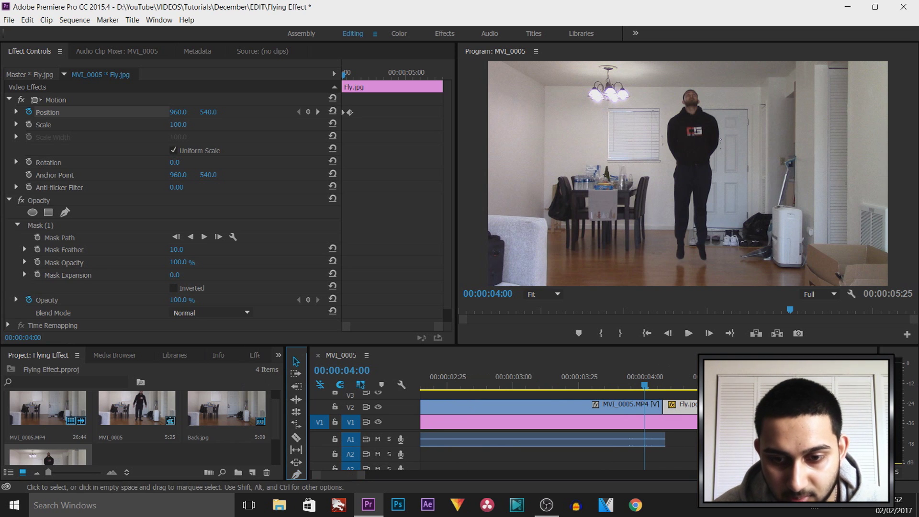
pyautogui.click(660, 406)
pyautogui.moveTo(661, 406); pyautogui.dragTo(686, 406)
pyautogui.moveTo(642, 386); pyautogui.dragTo(631, 386)
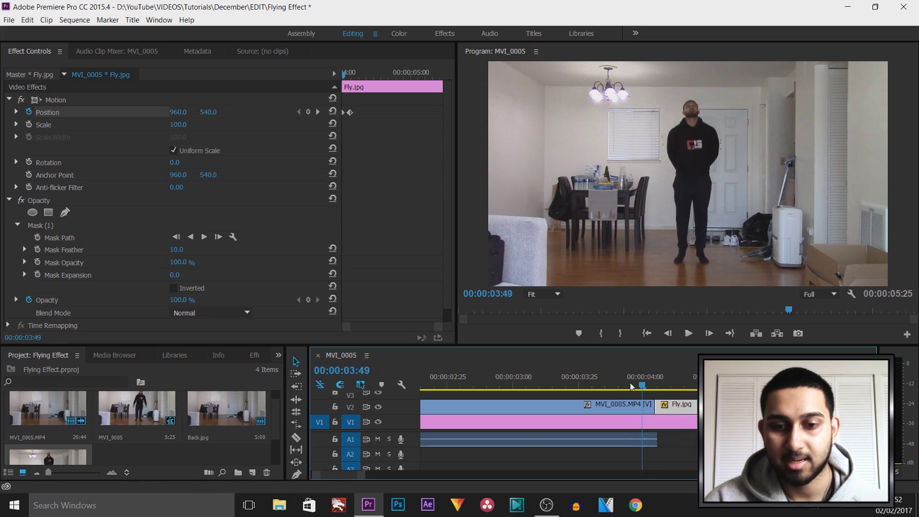
pyautogui.click(688, 333)
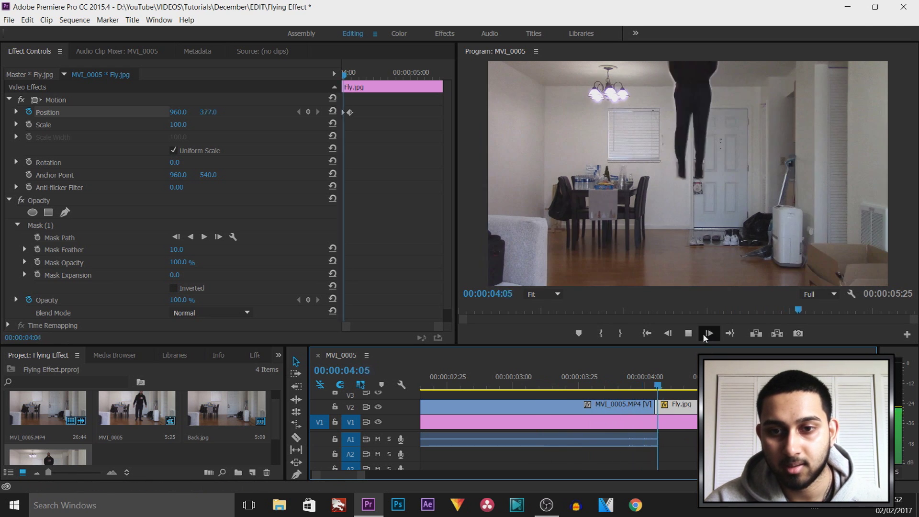
pyautogui.click(688, 333)
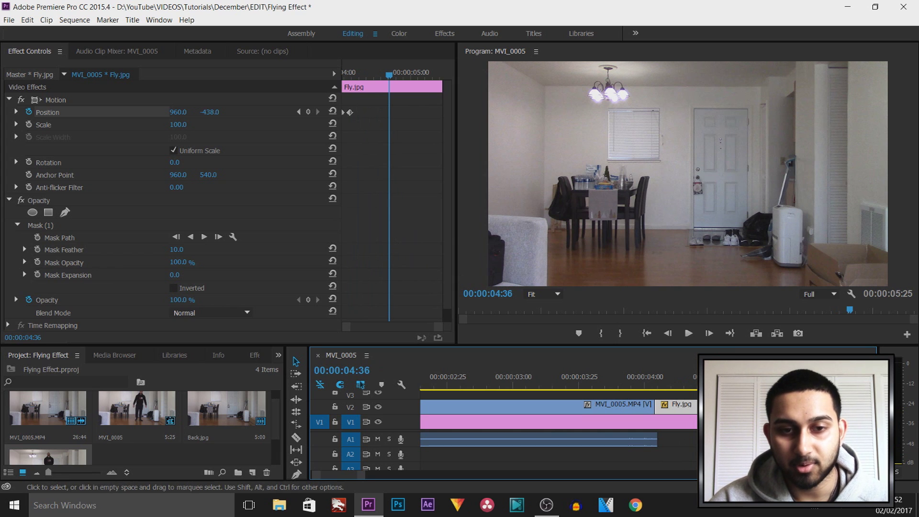
# Try a slower rise by moving the second Position keyframe to about 0.4 seconds after Fly.jpg's start, and preview it
pyautogui.moveTo(350, 112); pyautogui.dragTo(366, 113)
pyautogui.moveTo(659, 378); pyautogui.dragTo(618, 383)
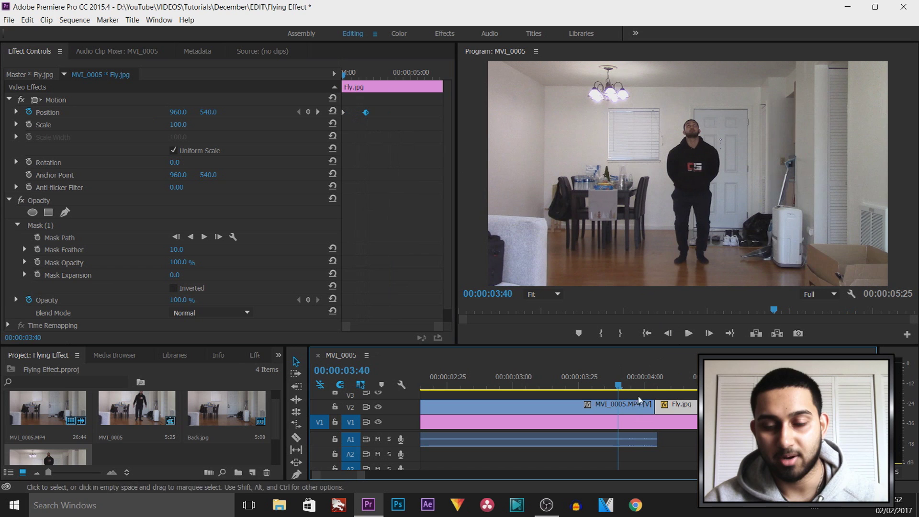
pyautogui.press('space')
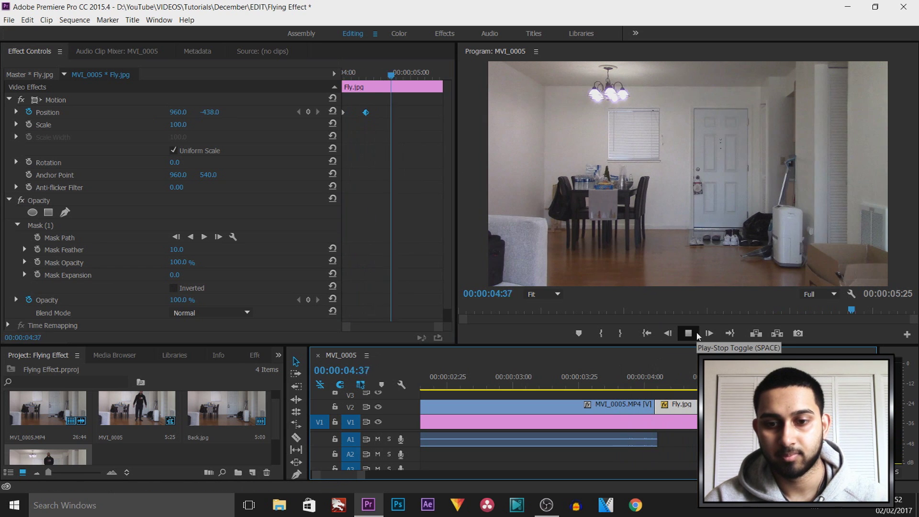
# Try a much slower rise with the second Position keyframe about one second after Fly.jpg's start, and preview it
pyautogui.click(610, 384)
pyautogui.moveTo(600, 386); pyautogui.dragTo(542, 383)
pyautogui.moveTo(365, 112); pyautogui.dragTo(407, 112)
pyautogui.click(688, 333)
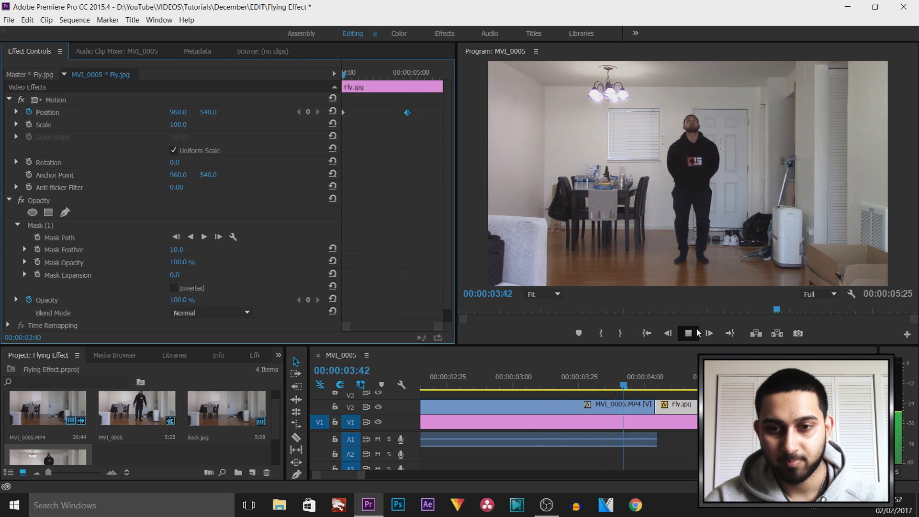
pyautogui.click(688, 333)
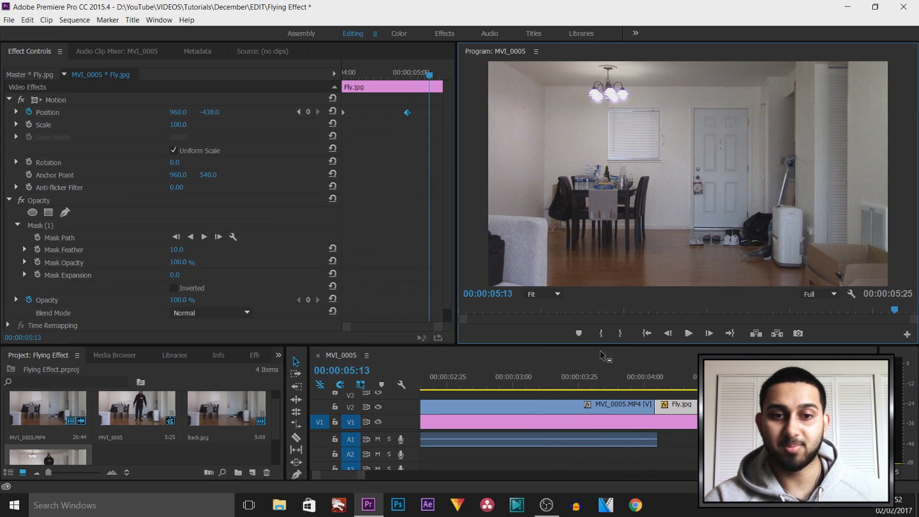
# Move the second Position keyframe to about a quarter second after Fly.jpg's start and preview the faster take-off
pyautogui.moveTo(406, 112); pyautogui.dragTo(357, 112)
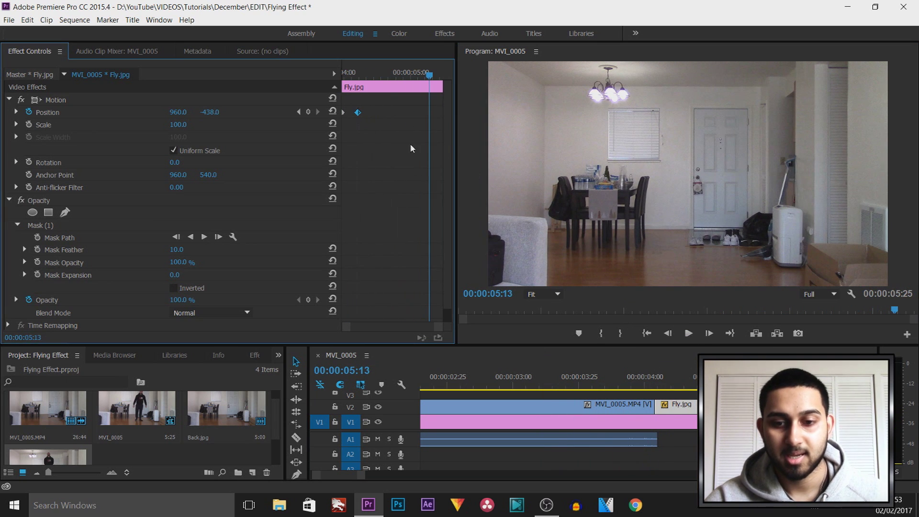
pyautogui.click(619, 378)
pyautogui.press('space')
pyautogui.click(688, 333)
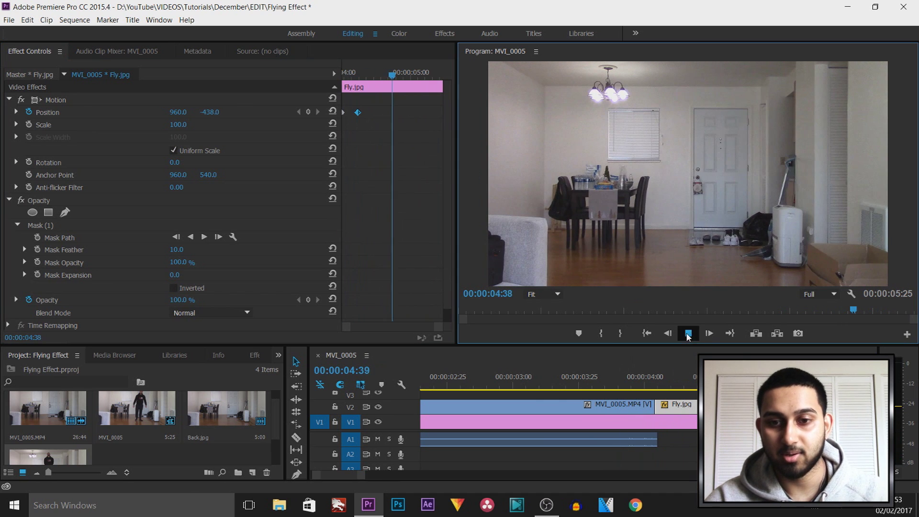
# Find the Brightness & Contrast effect, apply it to the Back.jpg background clip, and park the playhead just after the cut to Fly.jpg
pyautogui.moveTo(746, 386); pyautogui.dragTo(653, 387)
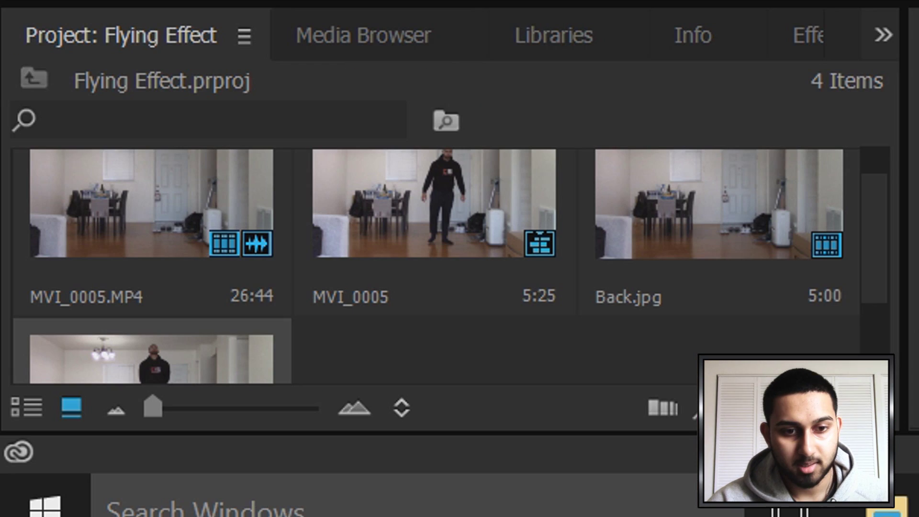
pyautogui.click(802, 46)
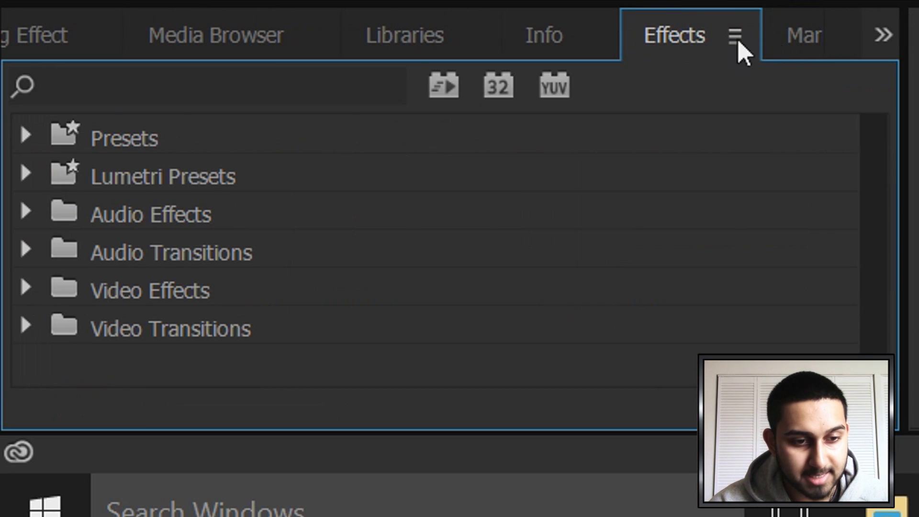
pyautogui.click(280, 76)
pyautogui.write('bright')
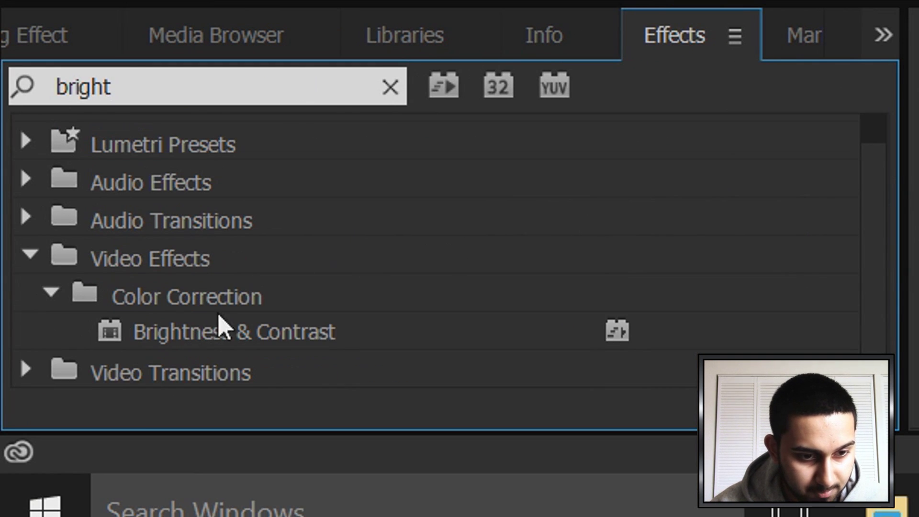
pyautogui.click(230, 334)
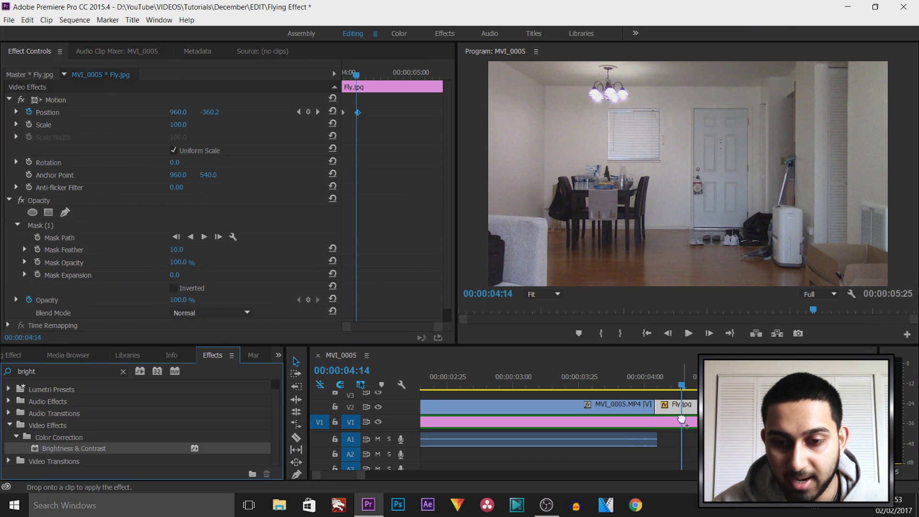
pyautogui.moveTo(682, 420); pyautogui.dragTo(694, 423)
pyautogui.moveTo(681, 386)
pyautogui.mouseDown()
pyautogui.moveTo(650, 391)
pyautogui.moveTo(665, 391)
pyautogui.mouseUp()
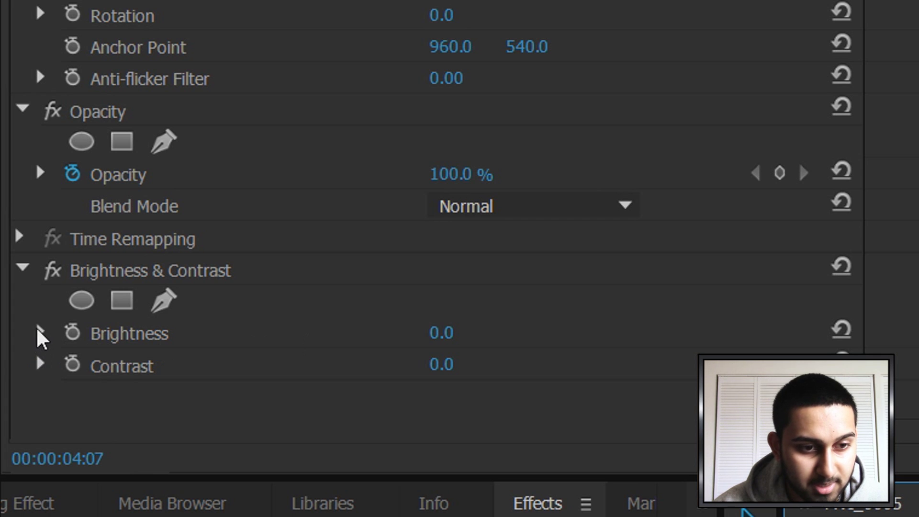
# Set Back.jpg's brightness to 21.1 and contrast to 16.0, comparing its look with MVI_0005.MP4 across the cut
pyautogui.click(16, 287)
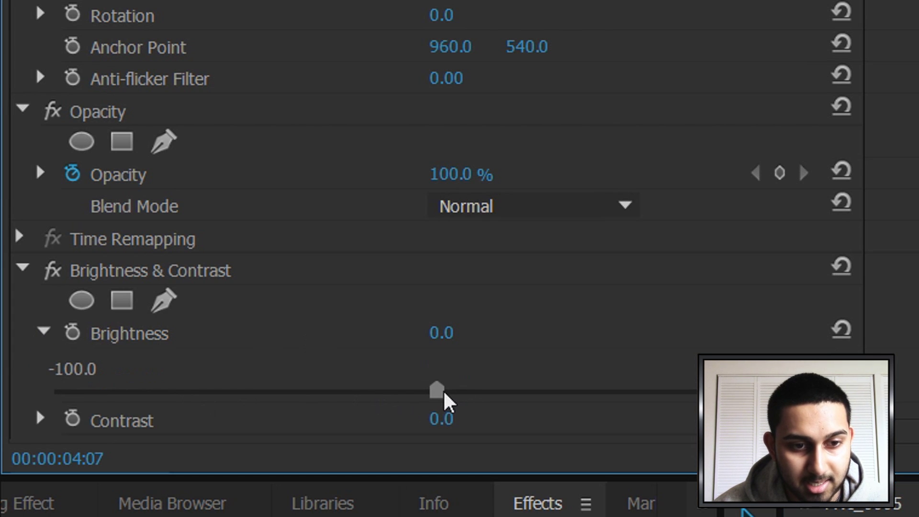
pyautogui.moveTo(444, 402); pyautogui.dragTo(477, 401)
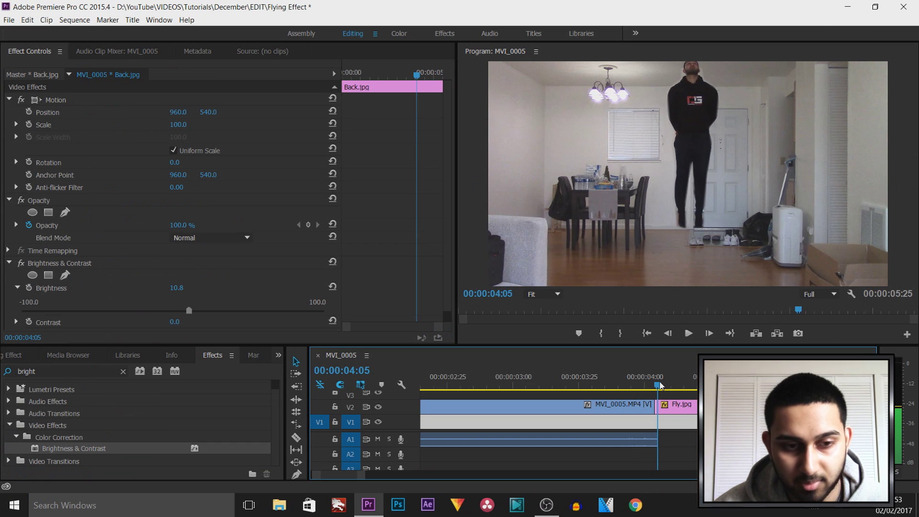
pyautogui.click(660, 385)
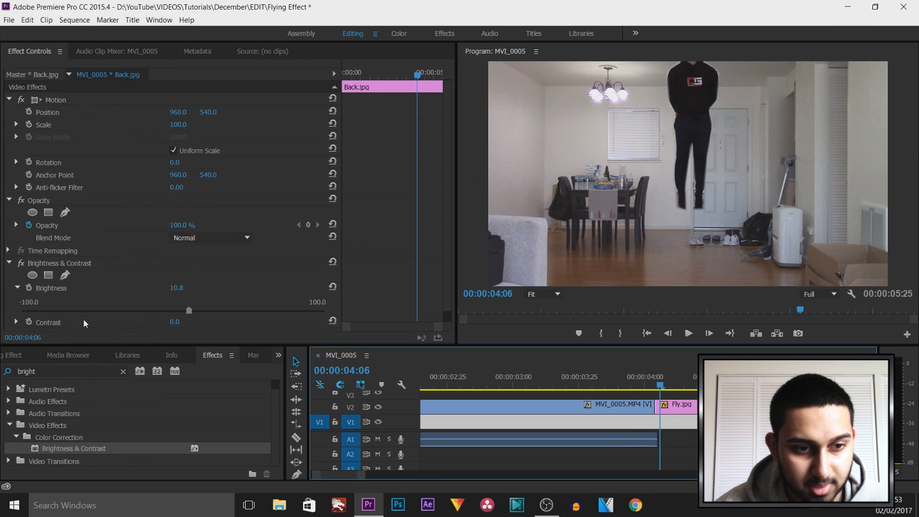
pyautogui.click(17, 322)
pyautogui.scroll(-2, 66, 323)
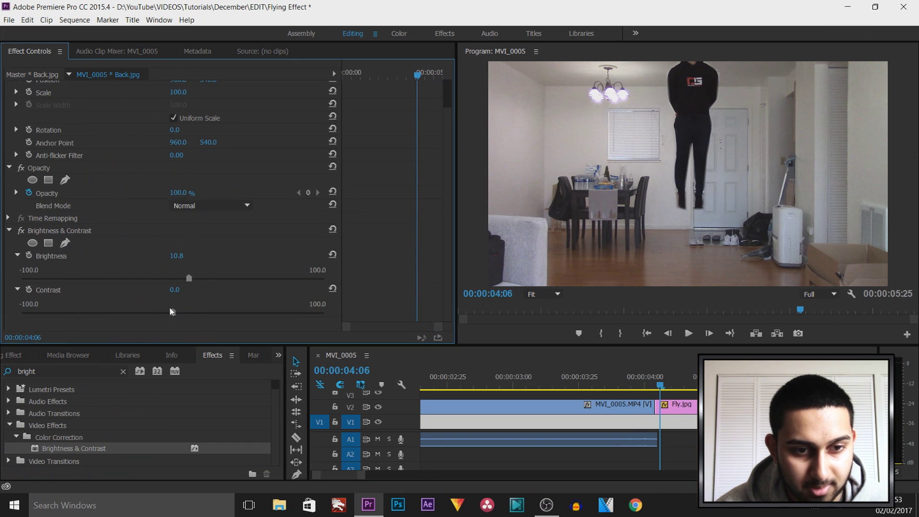
pyautogui.click(654, 385)
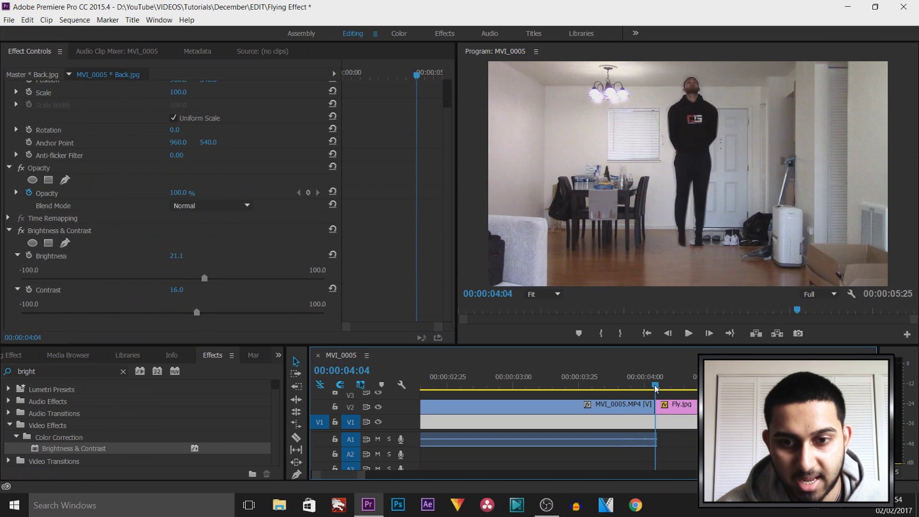
pyautogui.moveTo(656, 388)
pyautogui.mouseDown()
pyautogui.moveTo(639, 388)
pyautogui.moveTo(685, 396)
pyautogui.moveTo(650, 400)
pyautogui.mouseUp()
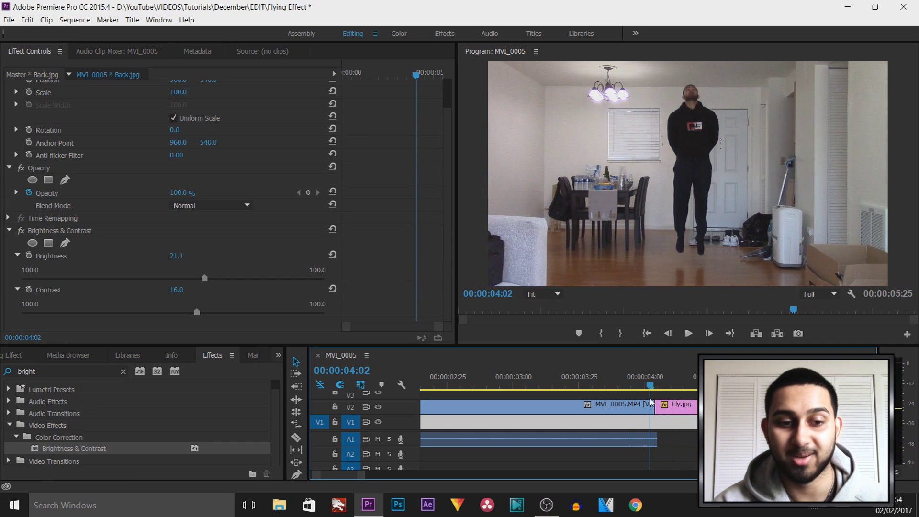